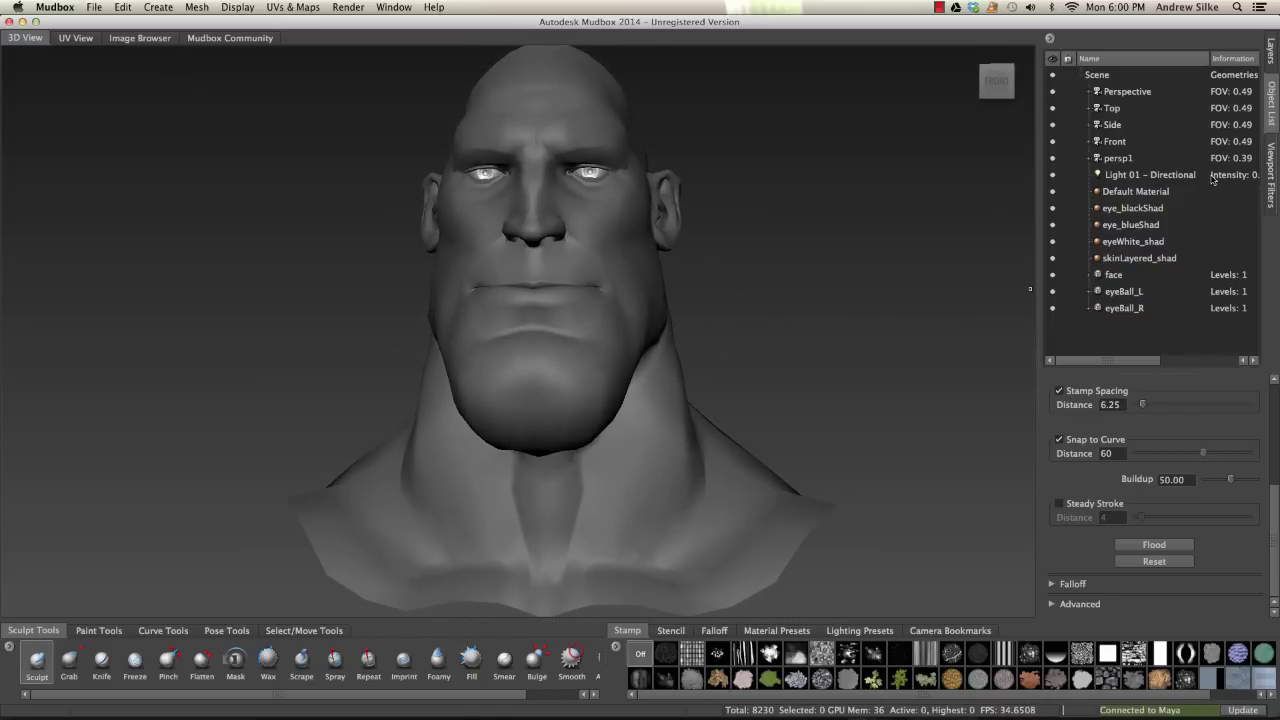
# Flip the Object List between the face mesh's layers and the scene object list.
pyautogui.click(1273, 52)
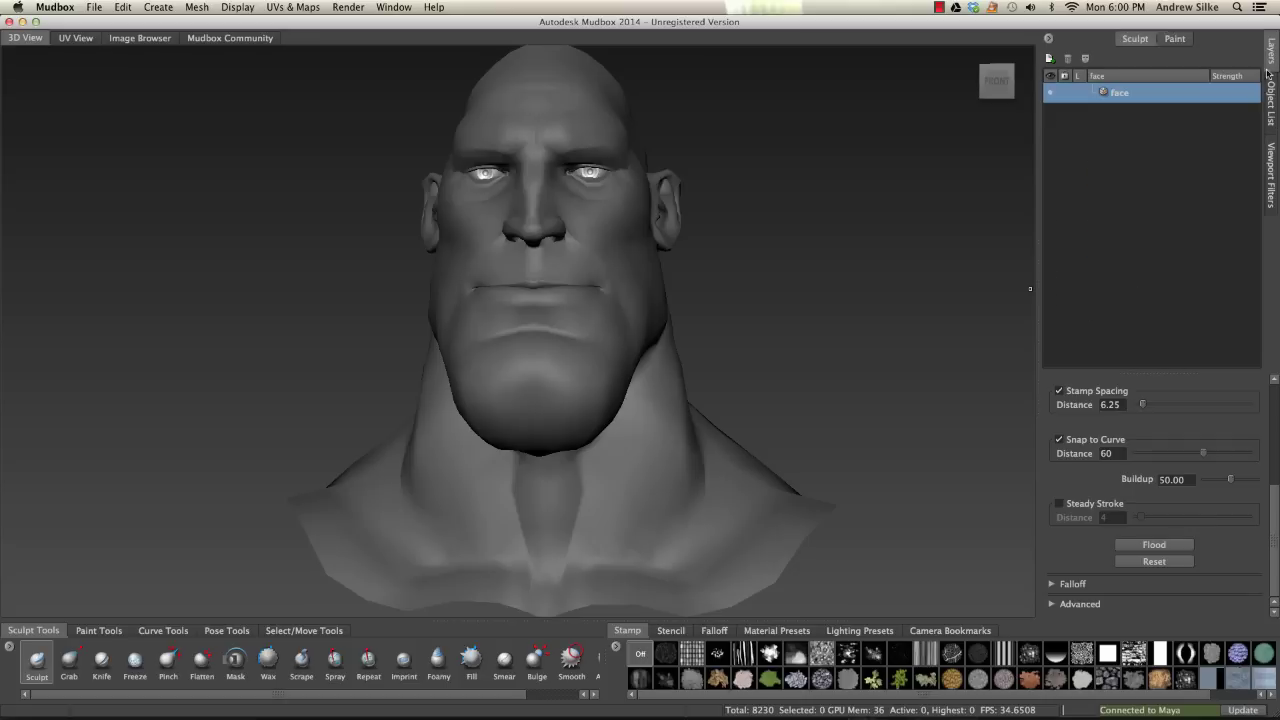
pyautogui.click(1270, 105)
pyautogui.click(1273, 52)
pyautogui.click(1270, 105)
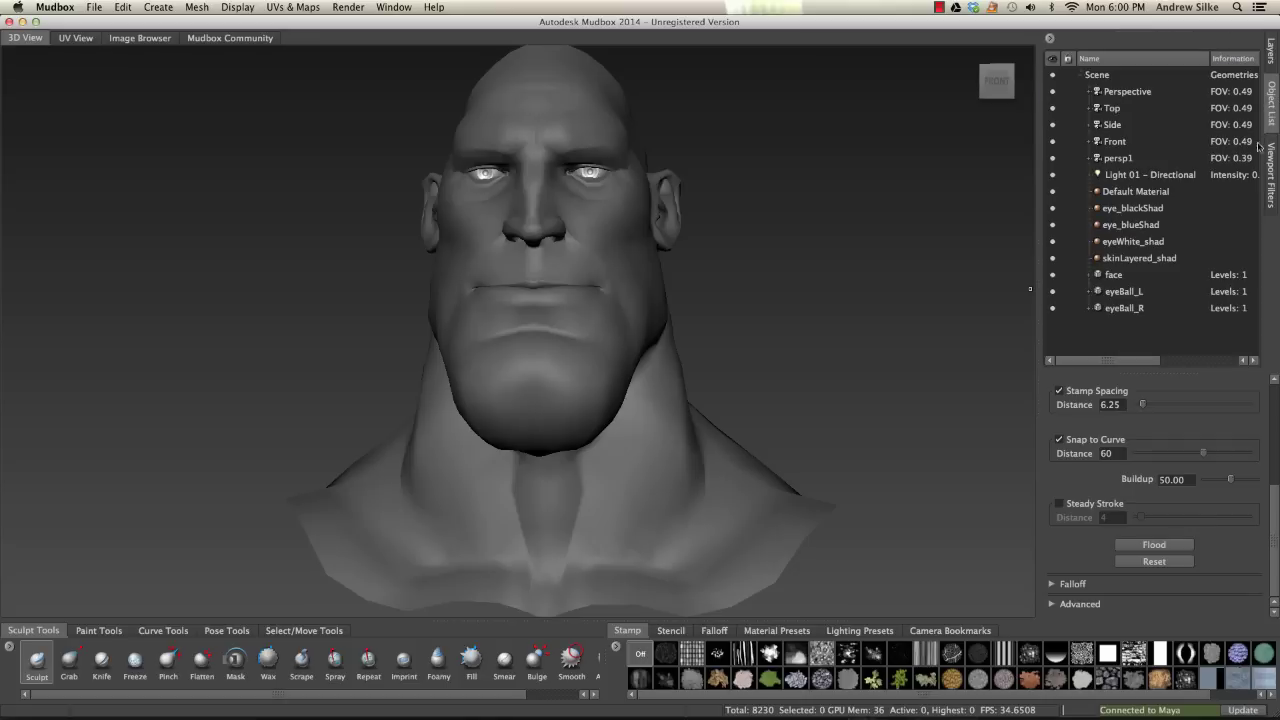
# Select only the face mesh, leaving eyeBall_L and the other eyeball unselected.
pyautogui.click(1115, 275)
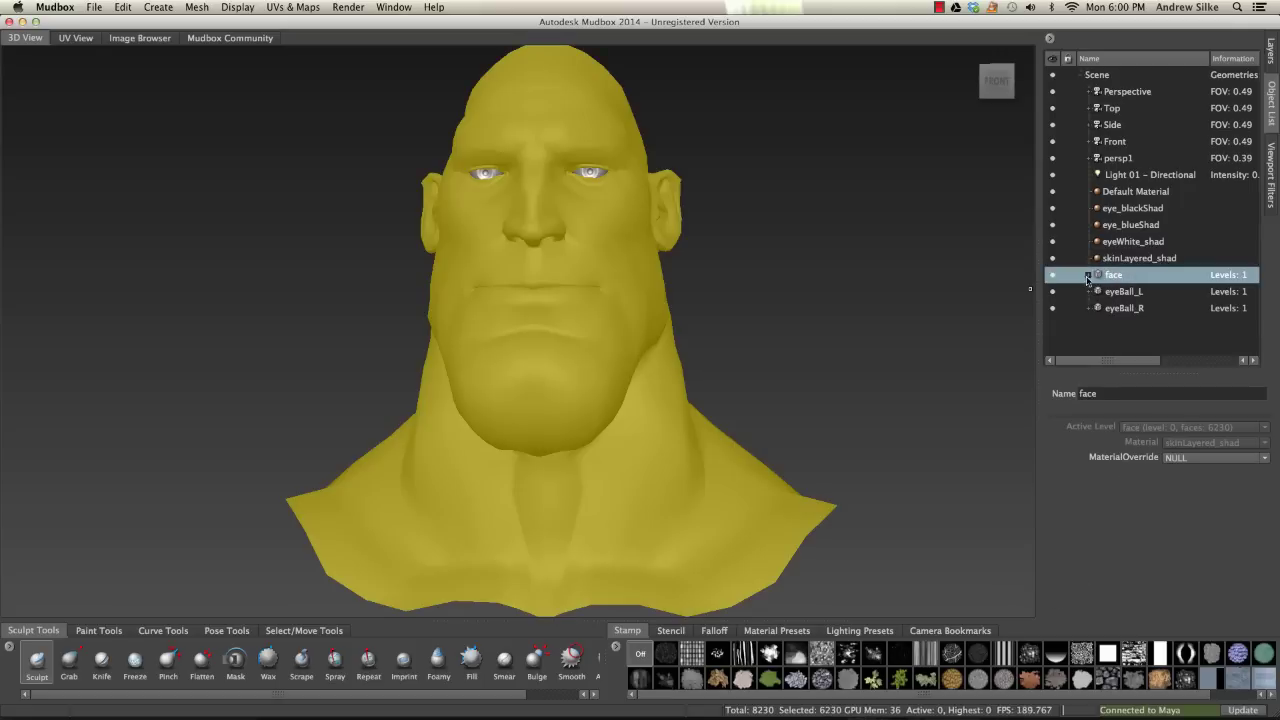
pyautogui.click(1124, 292)
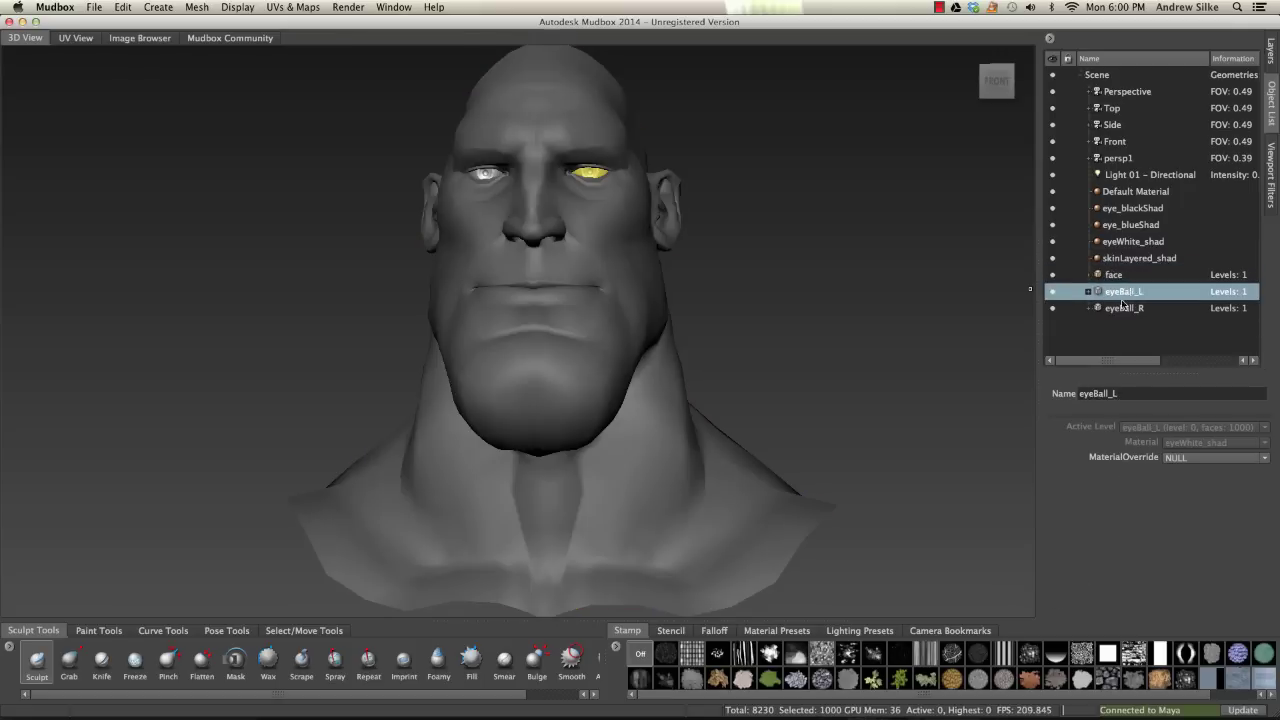
pyautogui.rightClick(605, 345)
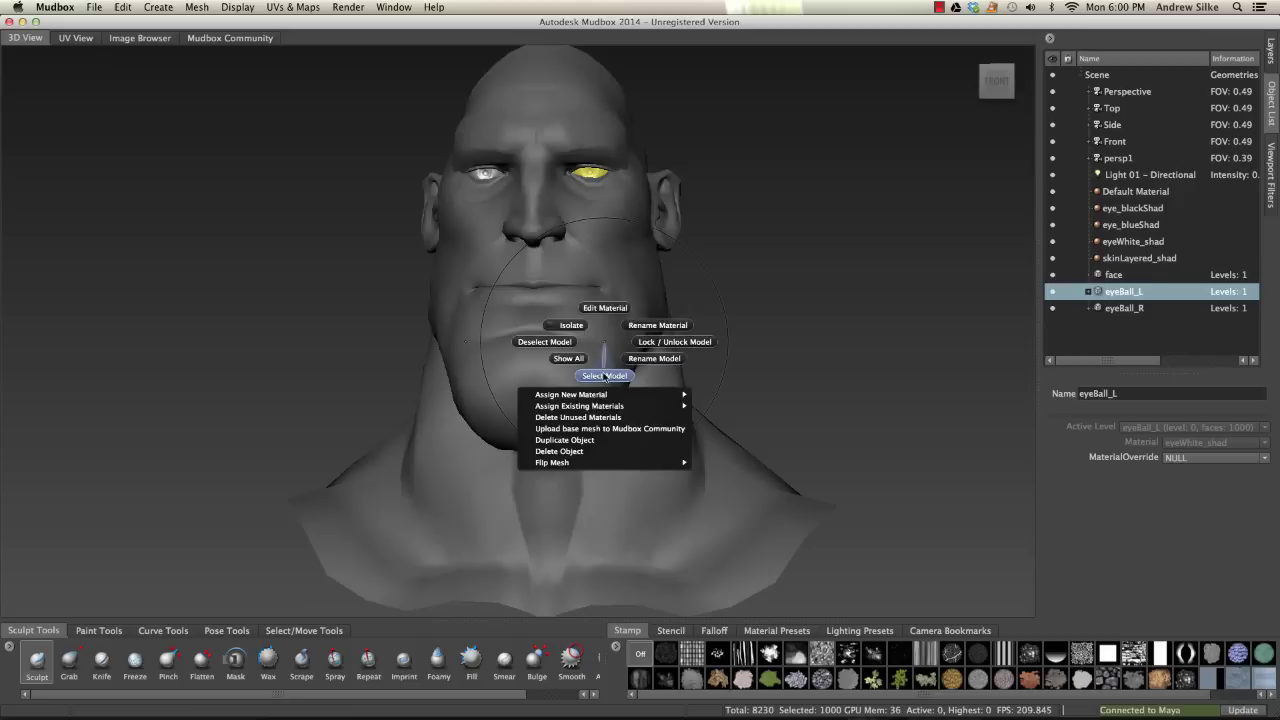
pyautogui.click(605, 375)
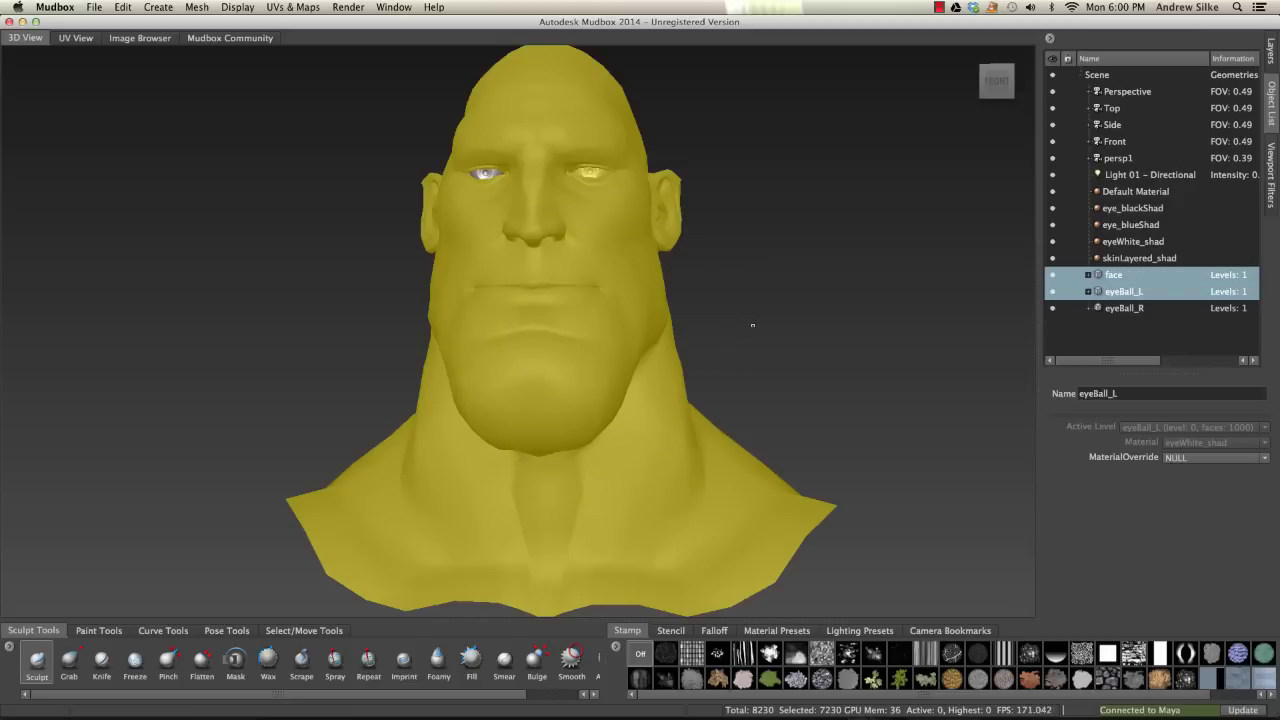
pyautogui.keyDown('alt'); pyautogui.moveTo(752, 325); pyautogui.dragTo(808, 321); pyautogui.keyUp('alt')
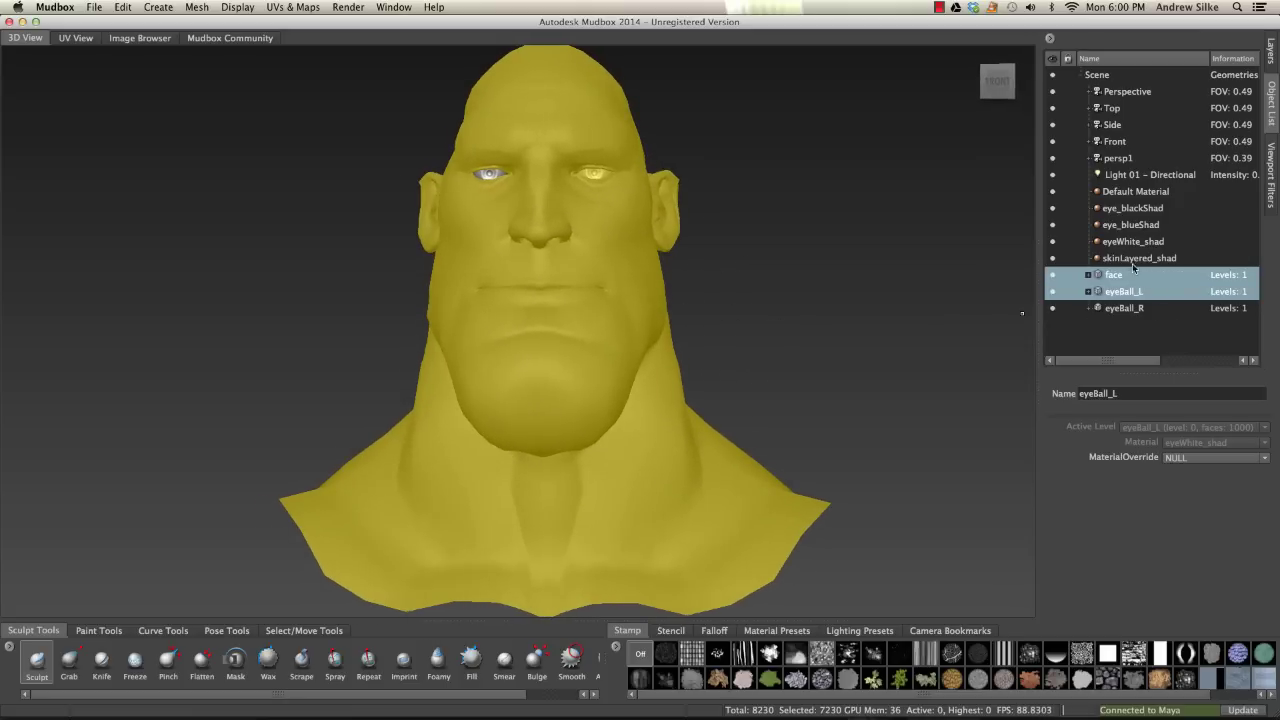
pyautogui.click(1126, 279)
pyautogui.keyDown('alt'); pyautogui.moveTo(676, 276); pyautogui.dragTo(483, 420); pyautogui.keyUp('alt')
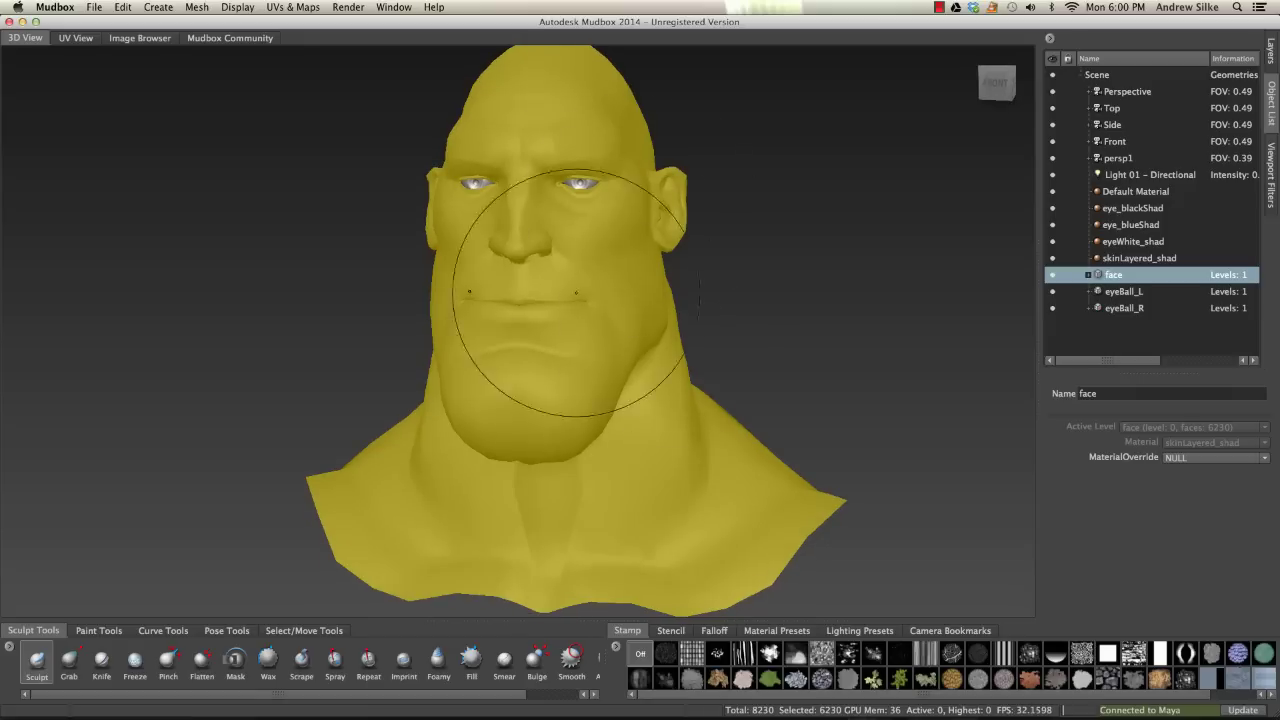
pyautogui.keyDown('alt'); pyautogui.moveTo(640, 330); pyautogui.dragTo(708, 324); pyautogui.keyUp('alt')
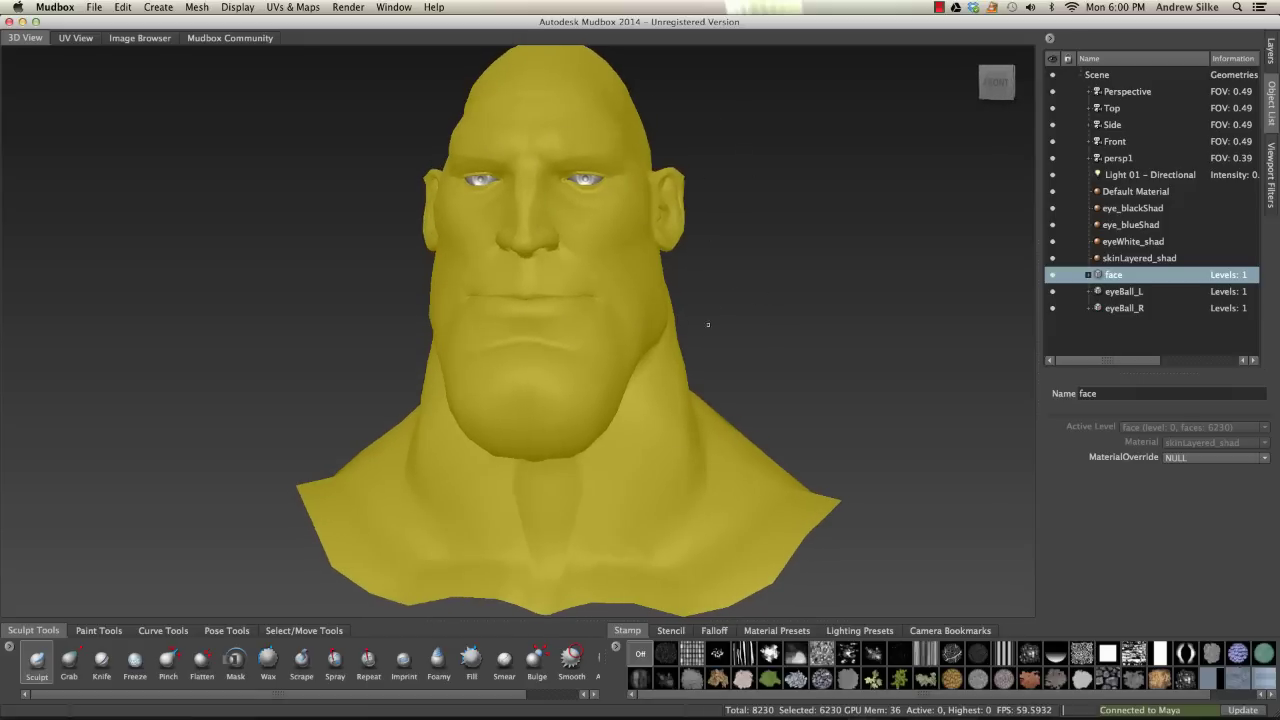
# Deselect the face mesh with the Faces selection tool, then return to the Sculpt Tools brushes.
pyautogui.click(292, 631)
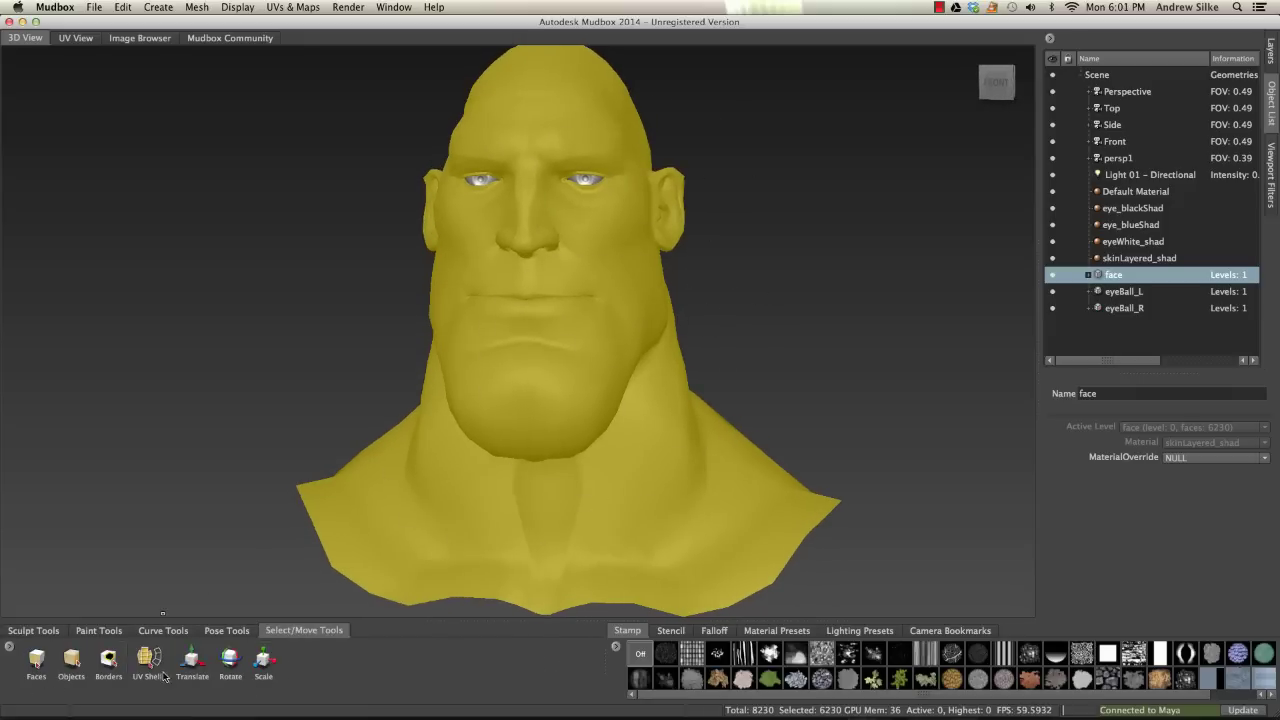
pyautogui.click(40, 674)
pyautogui.click(42, 676)
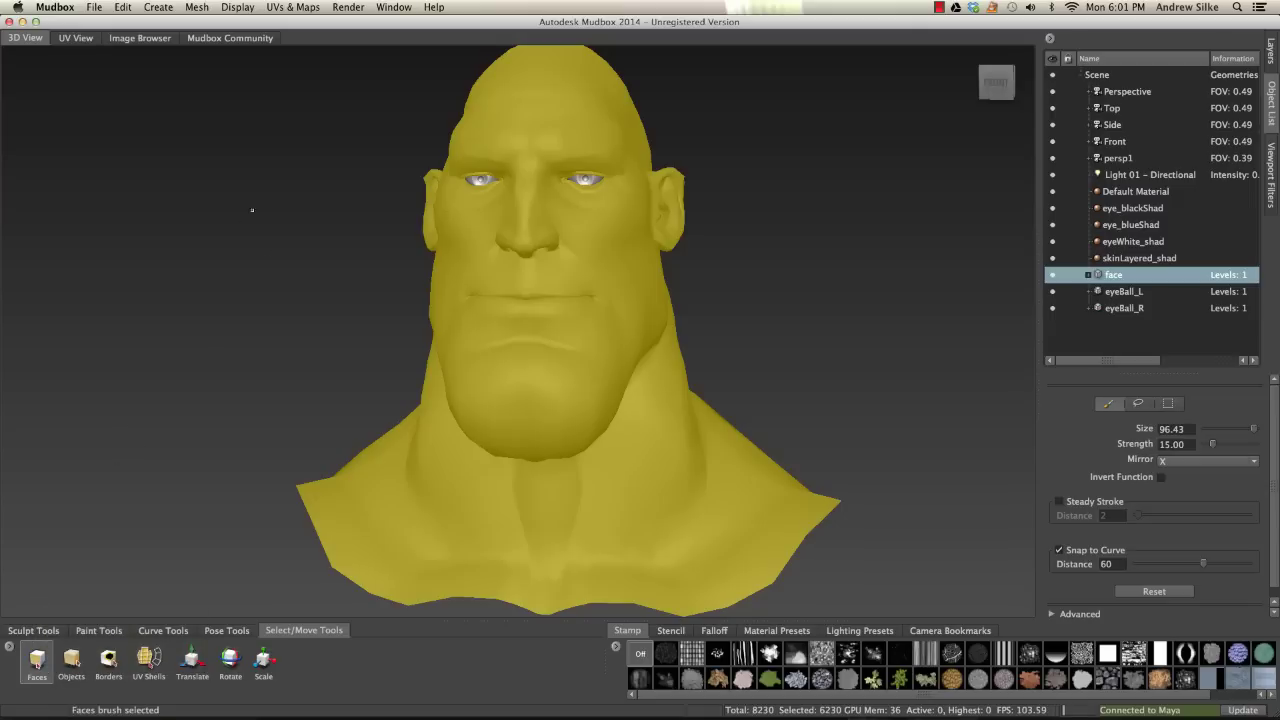
pyautogui.click(315, 351)
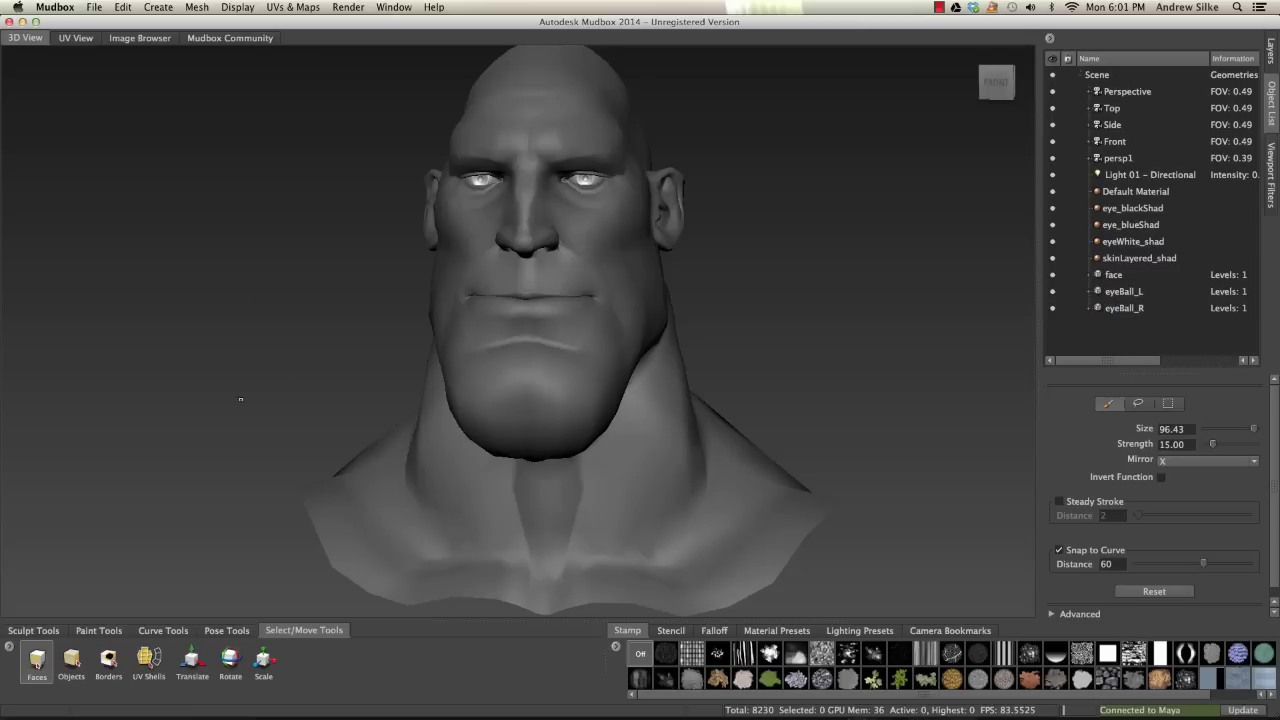
pyautogui.click(33, 630)
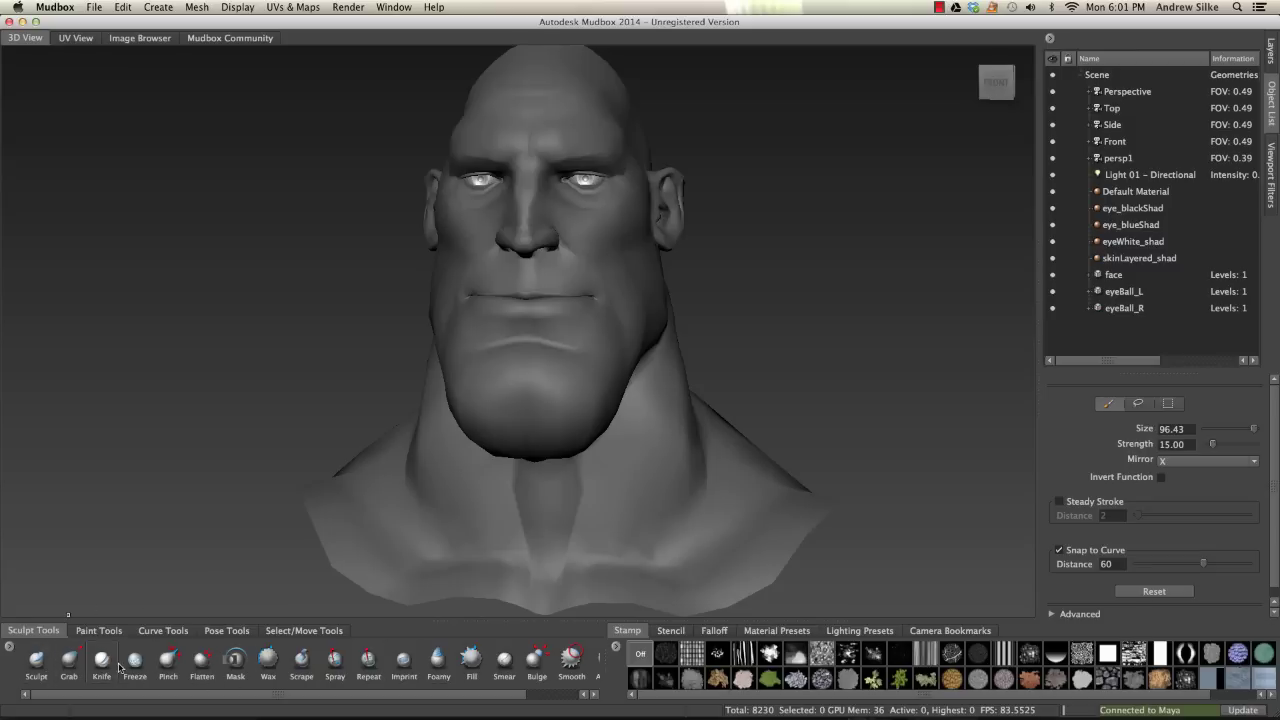
# From a near-front view, push and pull both cheeks and the jaw with the Sculpt brush.
pyautogui.scroll(3, 340, 402)
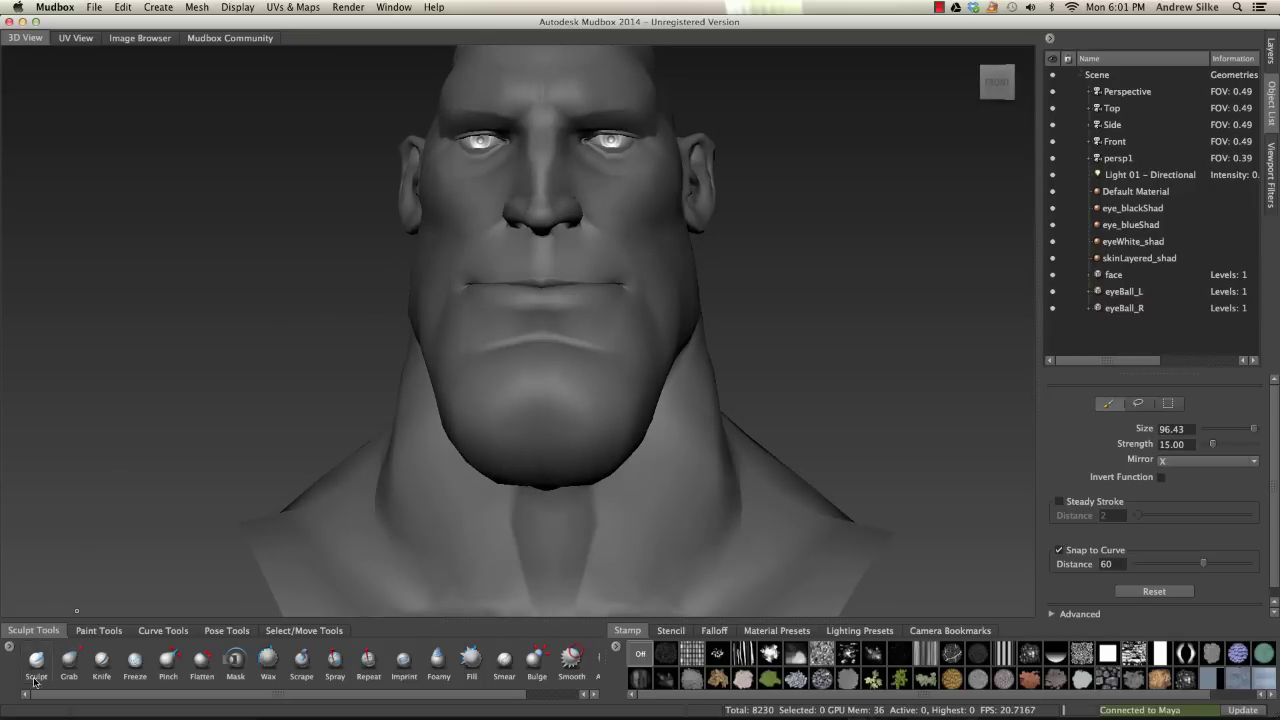
pyautogui.click(36, 662)
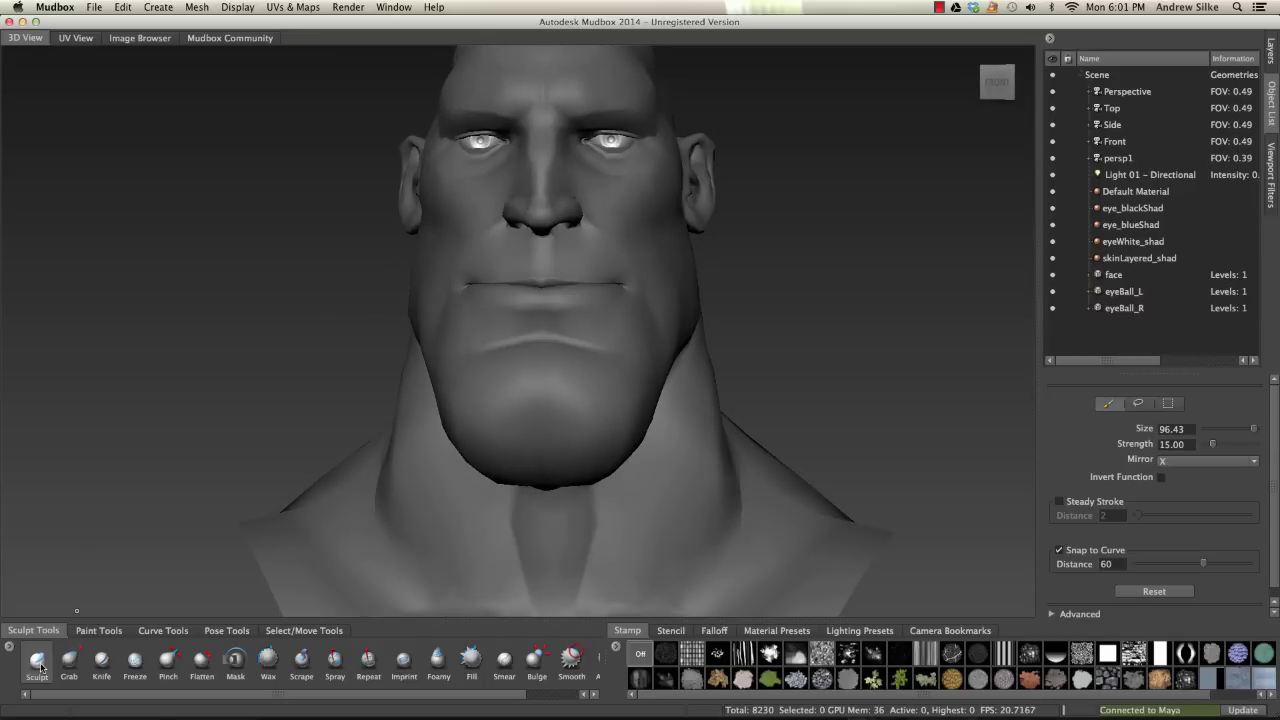
pyautogui.moveTo(660, 462)
pyautogui.keyDown('alt'); pyautogui.mouseDown()
pyautogui.moveTo(564, 352)
pyautogui.moveTo(630, 340)
pyautogui.moveTo(550, 350)
pyautogui.moveTo(540, 330)
pyautogui.moveTo(570, 338)
pyautogui.moveTo(530, 415)
pyautogui.moveTo(535, 470)
pyautogui.mouseUp(); pyautogui.keyUp('alt')
pyautogui.moveTo(540, 250)
pyautogui.keyDown('alt'); pyautogui.mouseDown()
pyautogui.moveTo(608, 247)
pyautogui.moveTo(566, 416)
pyautogui.moveTo(643, 345)
pyautogui.mouseUp(); pyautogui.keyUp('alt')
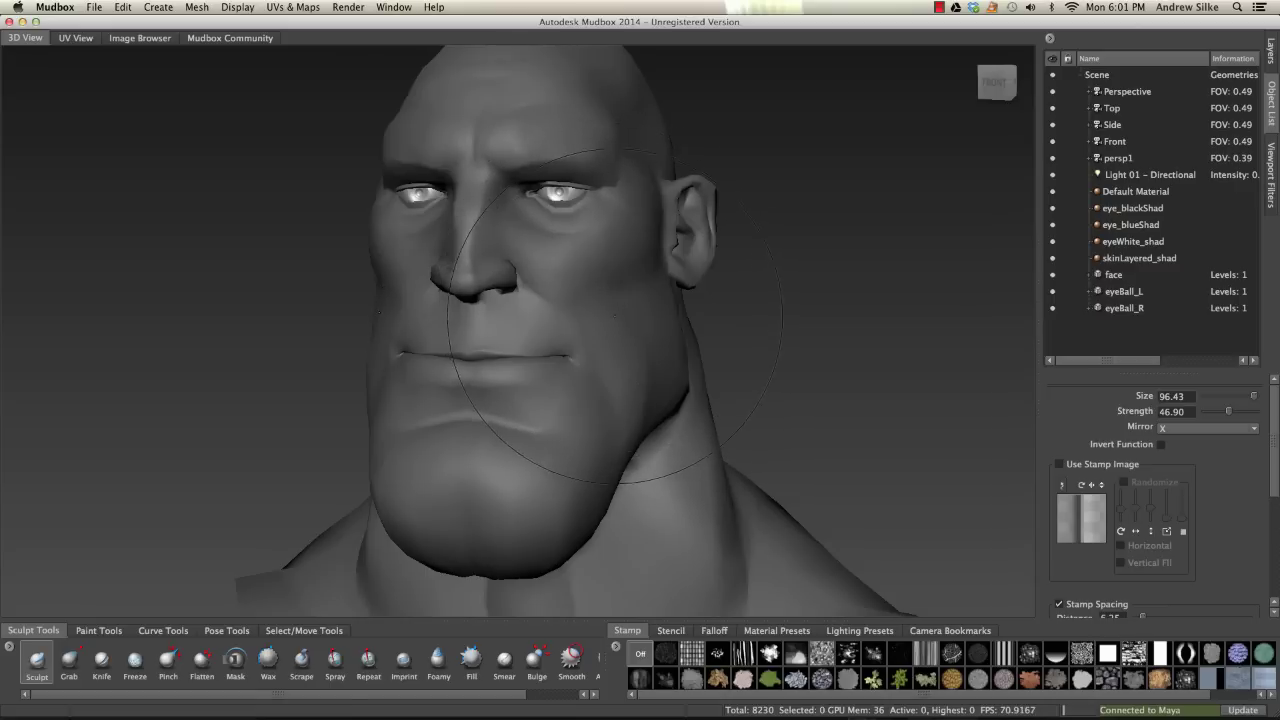
pyautogui.moveTo(580, 280)
pyautogui.mouseDown()
pyautogui.moveTo(590, 400)
pyautogui.moveTo(570, 450)
pyautogui.moveTo(622, 377)
pyautogui.moveTo(600, 420)
pyautogui.moveTo(590, 290)
pyautogui.moveTo(600, 300)
pyautogui.mouseUp()
pyautogui.moveTo(627, 378)
pyautogui.mouseDown()
pyautogui.moveTo(640, 330)
pyautogui.moveTo(630, 300)
pyautogui.moveTo(627, 337)
pyautogui.moveTo(597, 306)
pyautogui.moveTo(598, 272)
pyautogui.moveTo(545, 275)
pyautogui.moveTo(587, 281)
pyautogui.moveTo(579, 300)
pyautogui.moveTo(557, 282)
pyautogui.moveTo(573, 260)
pyautogui.moveTo(573, 215)
pyautogui.mouseUp()
# Undo a trial cheek inflation and retune the Sculpt brush to size 64.23, strength 49.92.
pyautogui.moveTo(591, 305)
pyautogui.mouseDown()
pyautogui.moveTo(643, 298)
pyautogui.moveTo(494, 346)
pyautogui.mouseUp()
pyautogui.press('super+z')
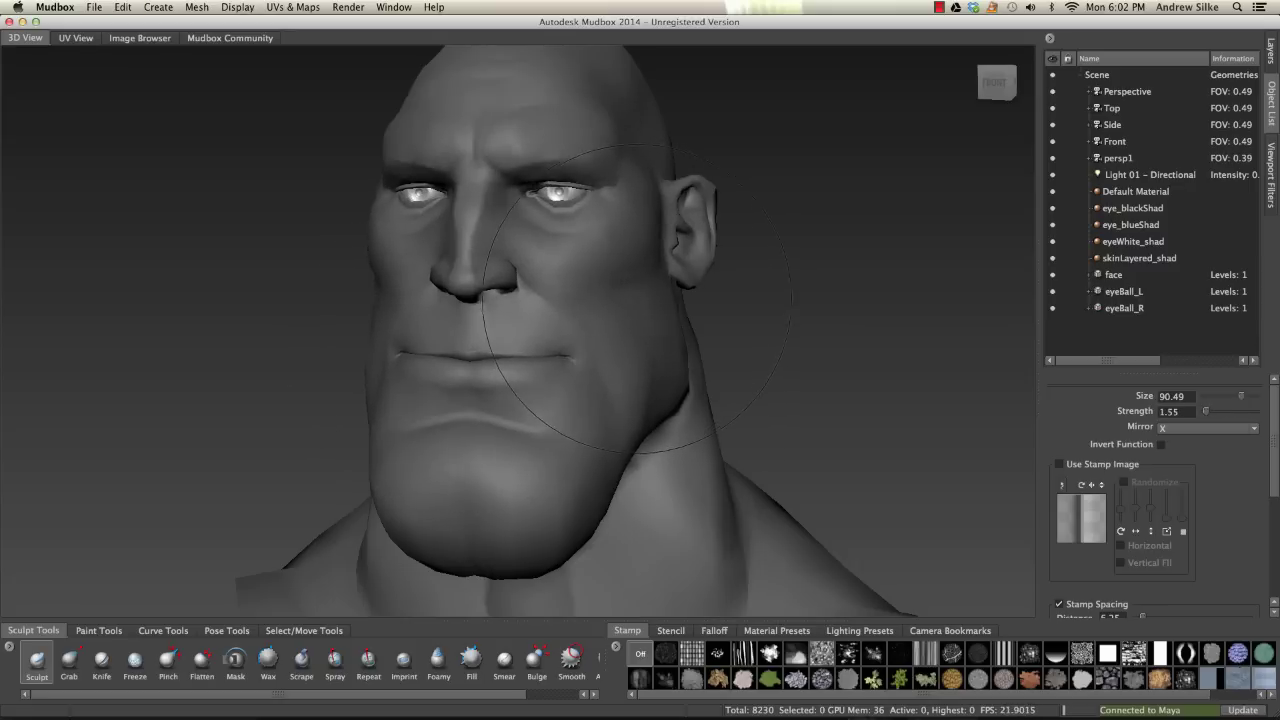
pyautogui.press('super+z')
pyautogui.moveTo(620, 265)
pyautogui.mouseDown()
pyautogui.moveTo(566, 306)
pyautogui.moveTo(708, 259)
pyautogui.mouseUp()
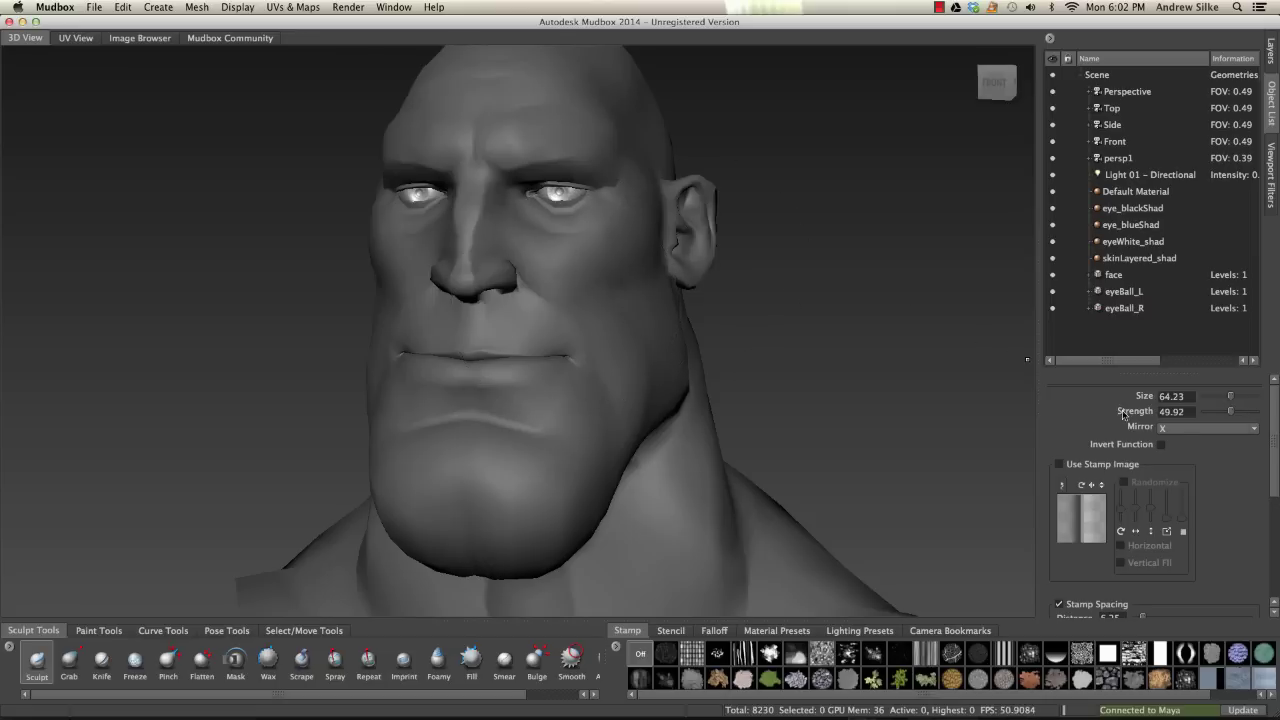
# With mirroring off, test a single-cheek stroke, undo it, and keep the Sculpt brush.
pyautogui.click(1185, 430)
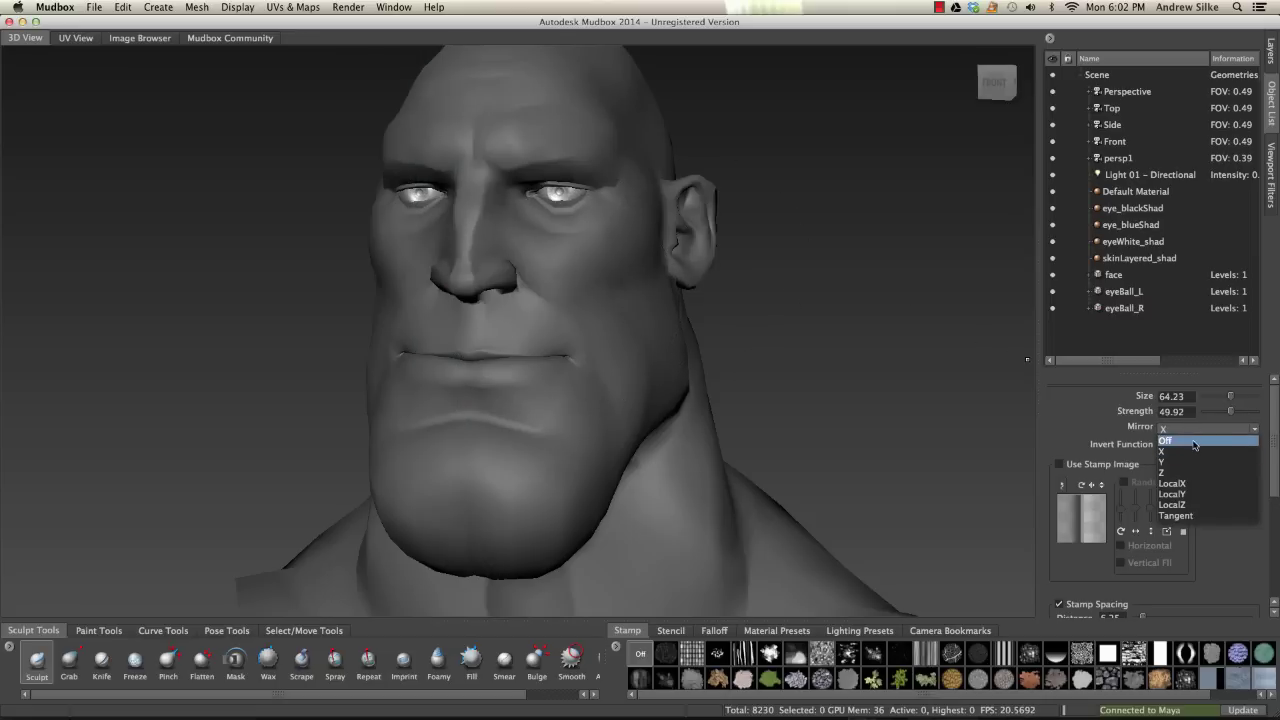
pyautogui.click(1196, 443)
pyautogui.moveTo(633, 292); pyautogui.dragTo(611, 325)
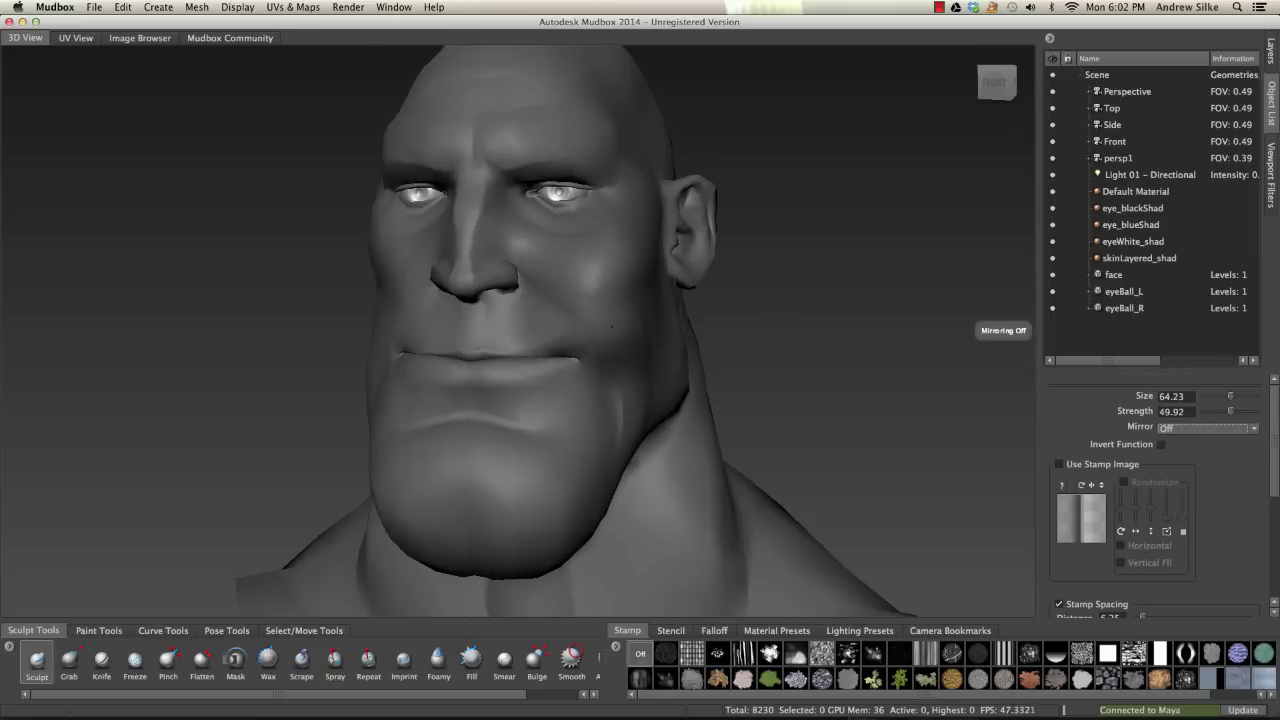
pyautogui.press('super+z')
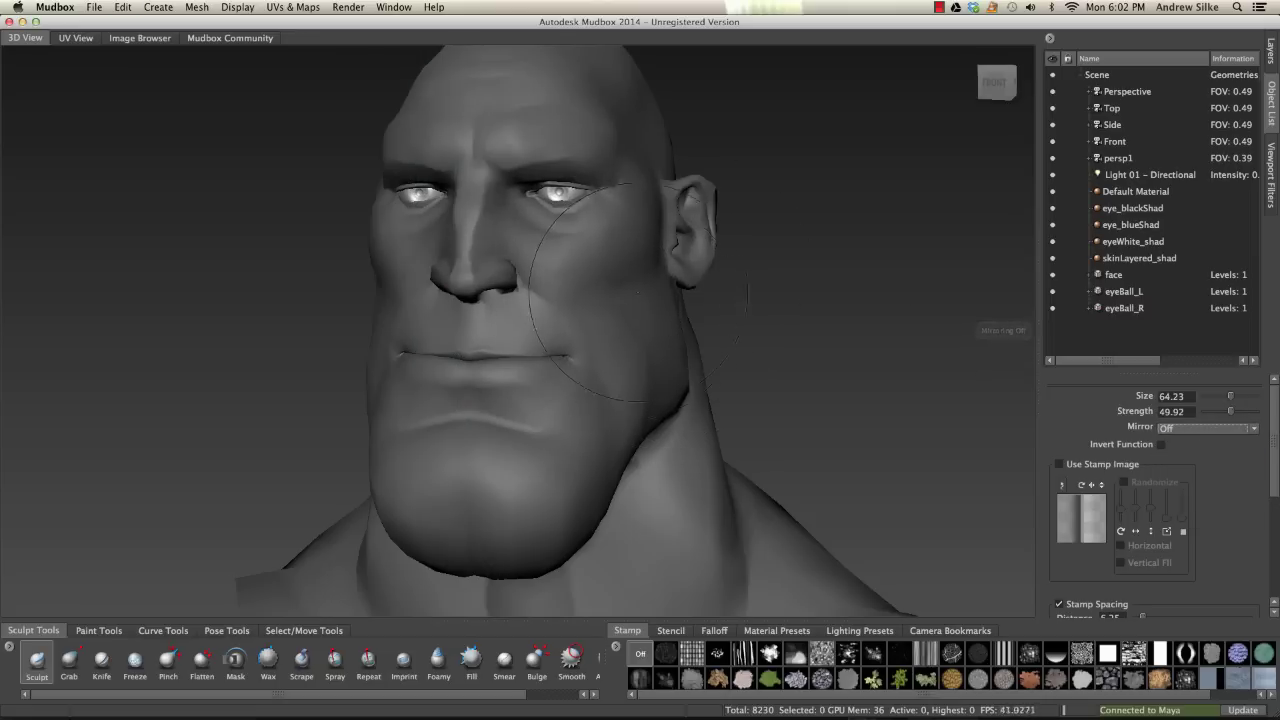
pyautogui.click(69, 662)
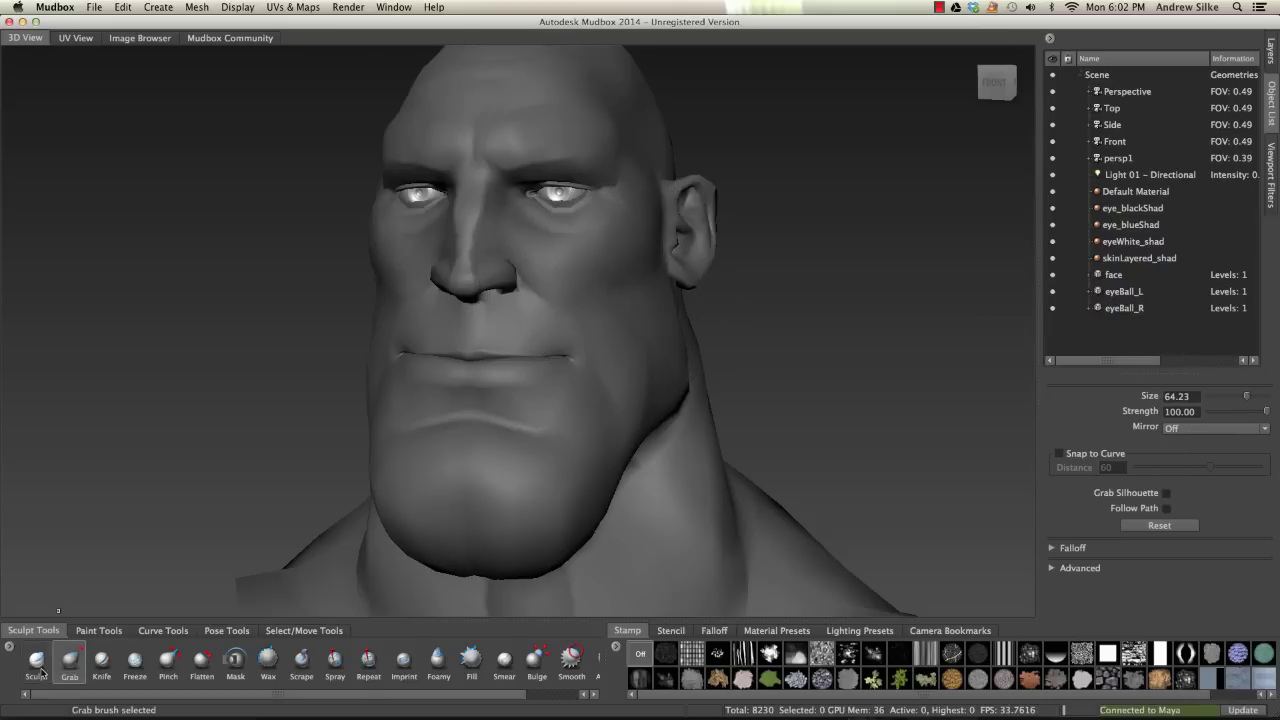
pyautogui.click(44, 672)
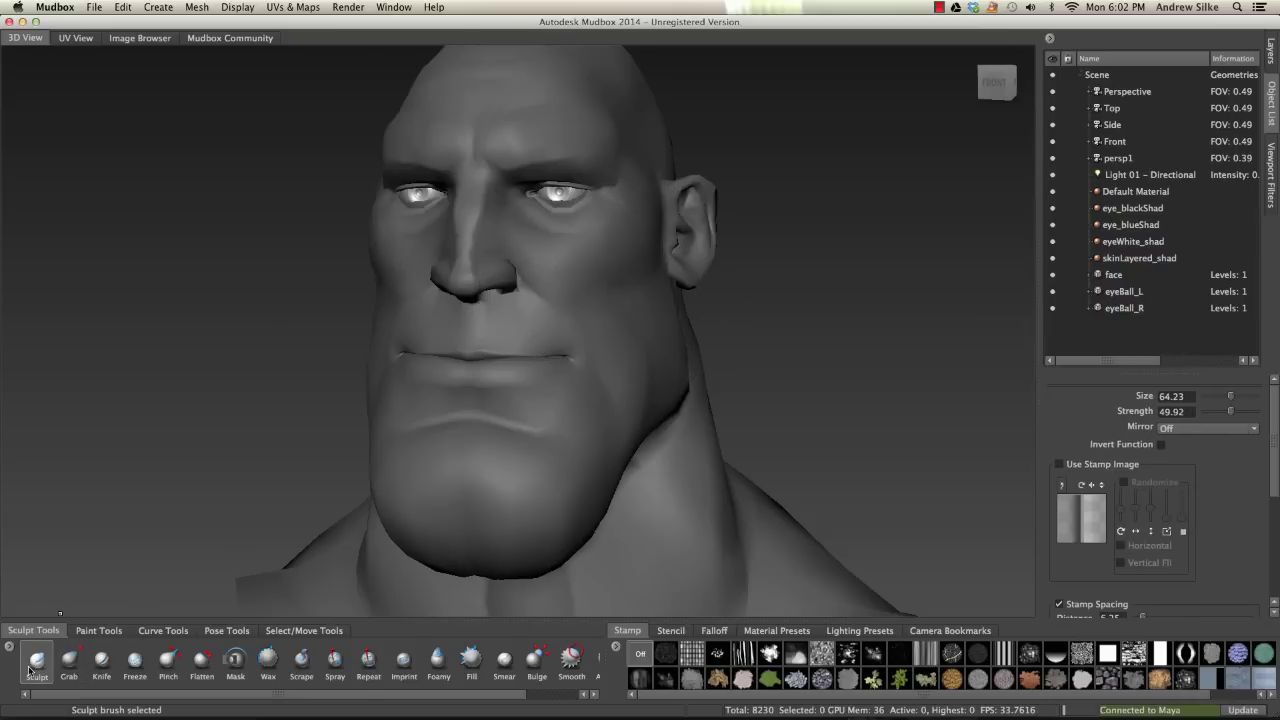
# Set Mirror to X, undo a test cheek bulge, and snap to the FRONT view.
pyautogui.click(1197, 429)
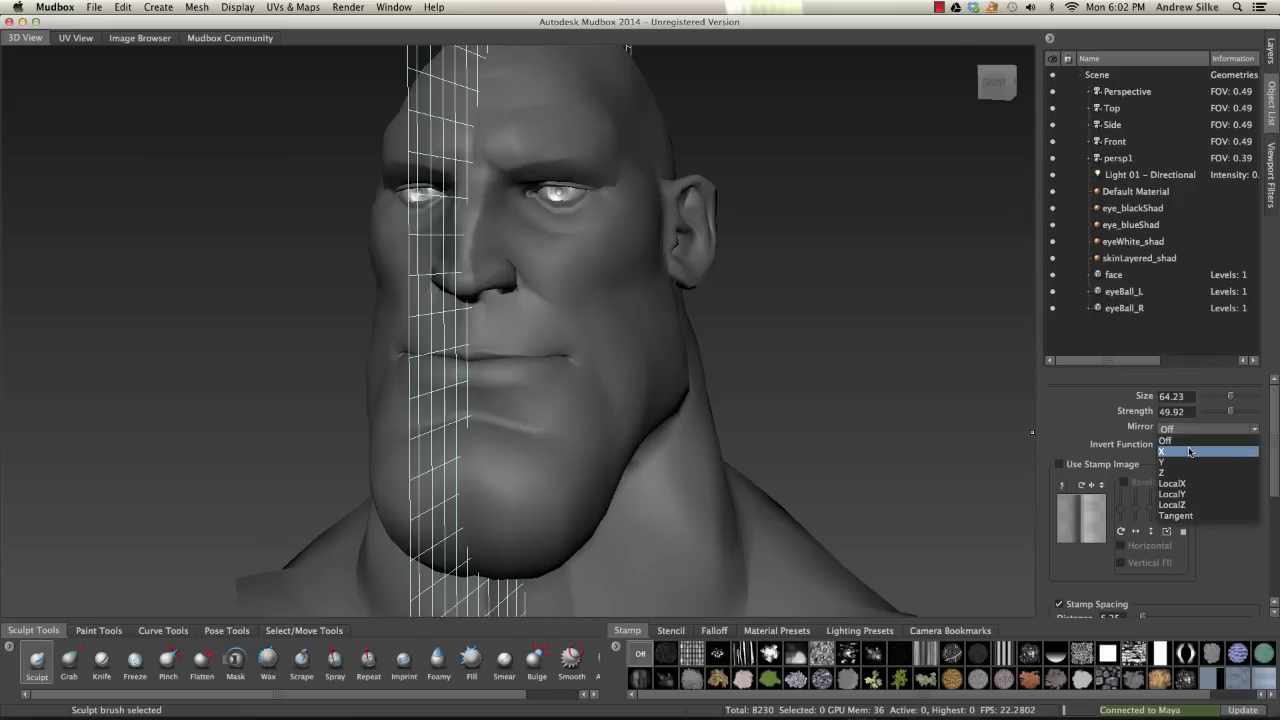
pyautogui.click(1189, 452)
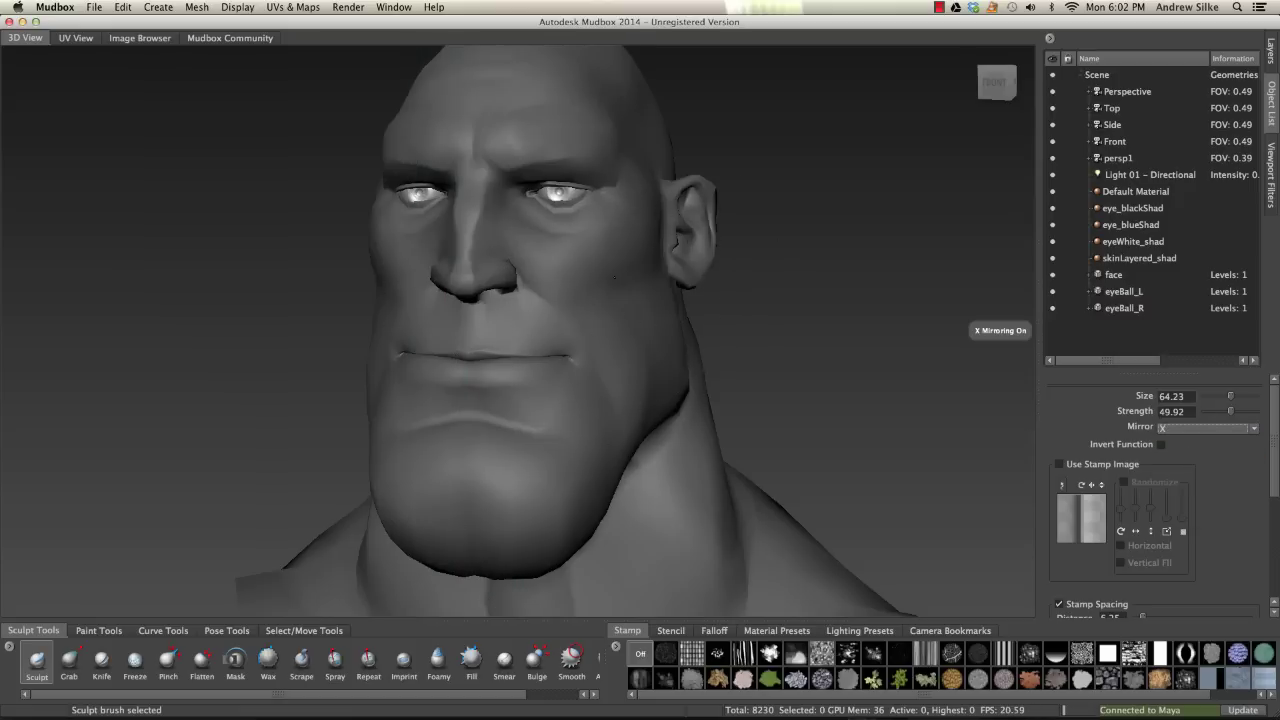
pyautogui.moveTo(610, 290)
pyautogui.mouseDown()
pyautogui.moveTo(641, 308)
pyautogui.moveTo(629, 370)
pyautogui.mouseUp()
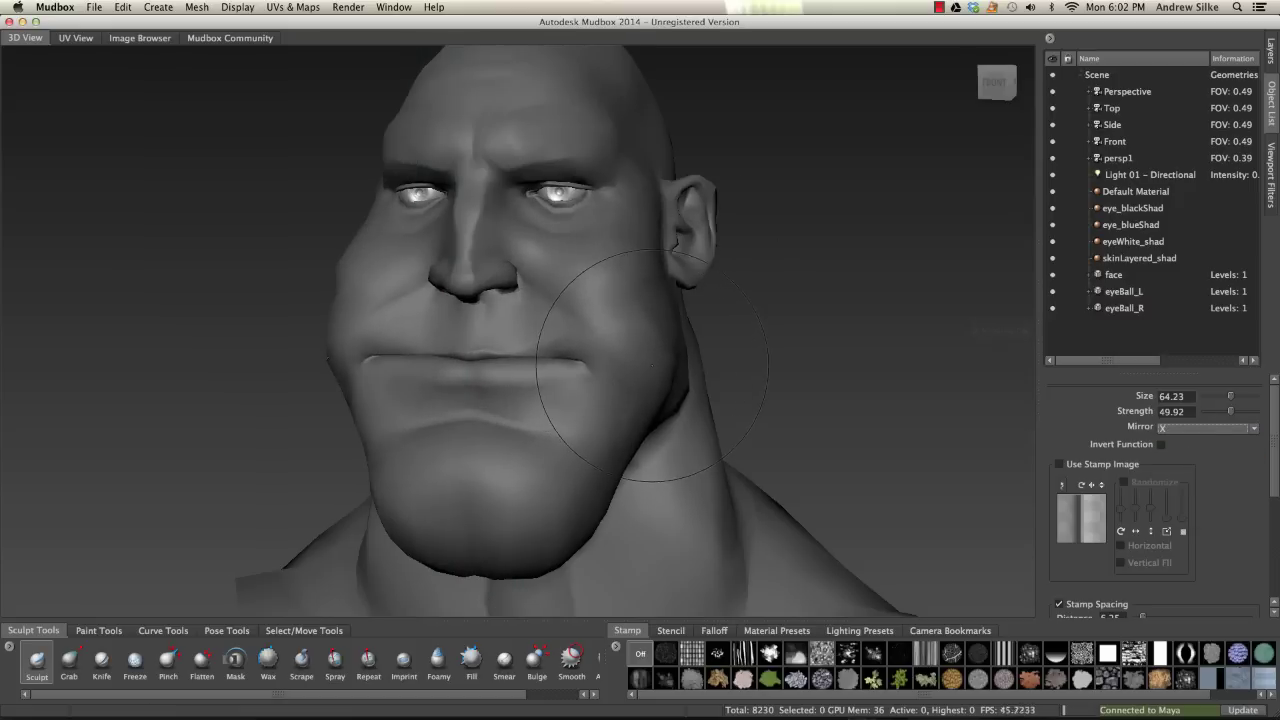
pyautogui.press('super+z')
pyautogui.moveTo(595, 275)
pyautogui.keyDown('alt'); pyautogui.mouseDown()
pyautogui.moveTo(545, 297)
pyautogui.moveTo(635, 296)
pyautogui.mouseUp(); pyautogui.keyUp('alt')
pyautogui.click(996, 80)
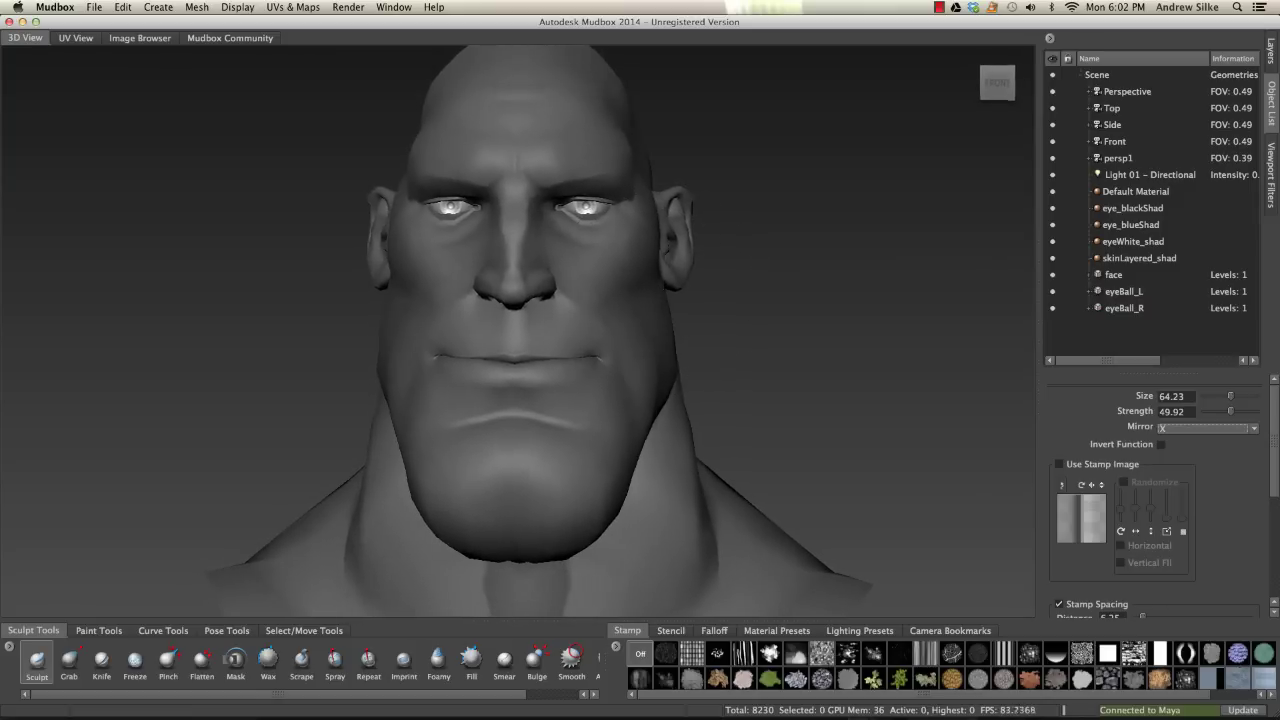
# Pull out heavy mirrored jowls and jaw with the Grab brush at size 64, undoing stray strokes.
pyautogui.click(69, 662)
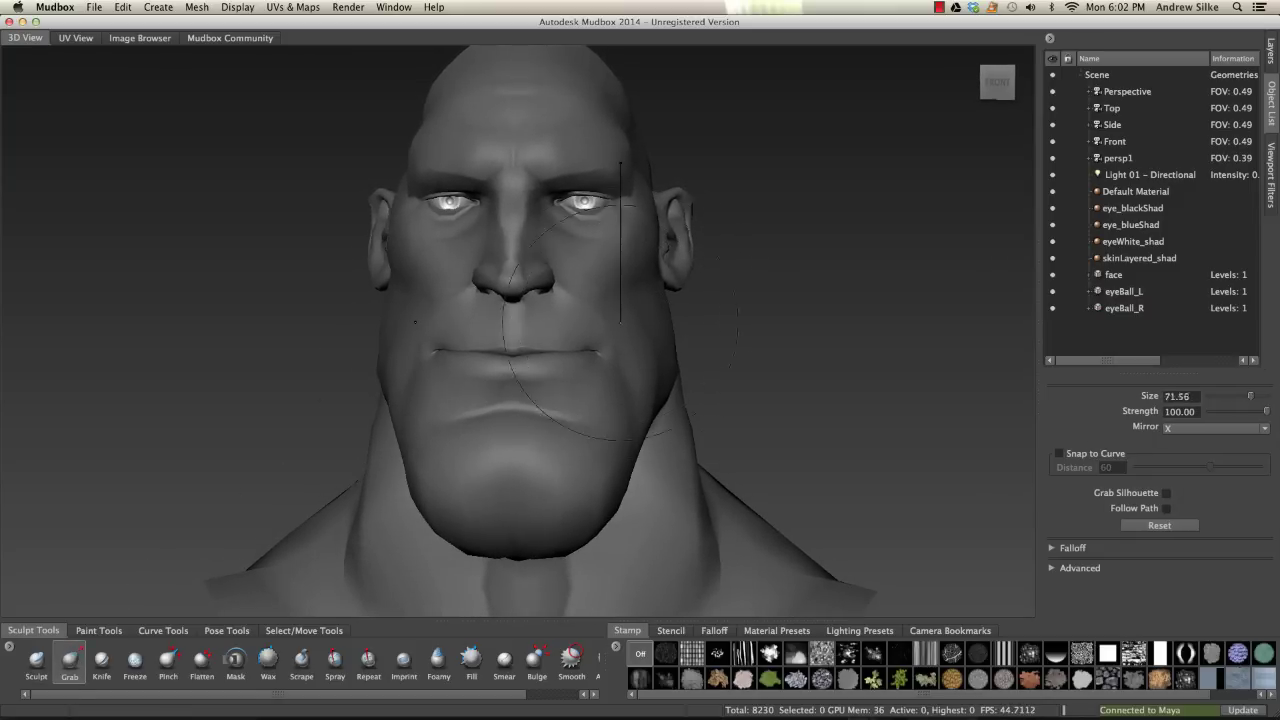
pyautogui.moveTo(620, 320)
pyautogui.keyDown('alt'); pyautogui.mouseDown()
pyautogui.moveTo(600, 315)
pyautogui.moveTo(613, 311)
pyautogui.moveTo(478, 355)
pyautogui.moveTo(470, 335)
pyautogui.moveTo(370, 360)
pyautogui.moveTo(416, 358)
pyautogui.moveTo(490, 255)
pyautogui.moveTo(520, 300)
pyautogui.moveTo(560, 320)
pyautogui.moveTo(694, 276)
pyautogui.mouseUp(); pyautogui.keyUp('alt')
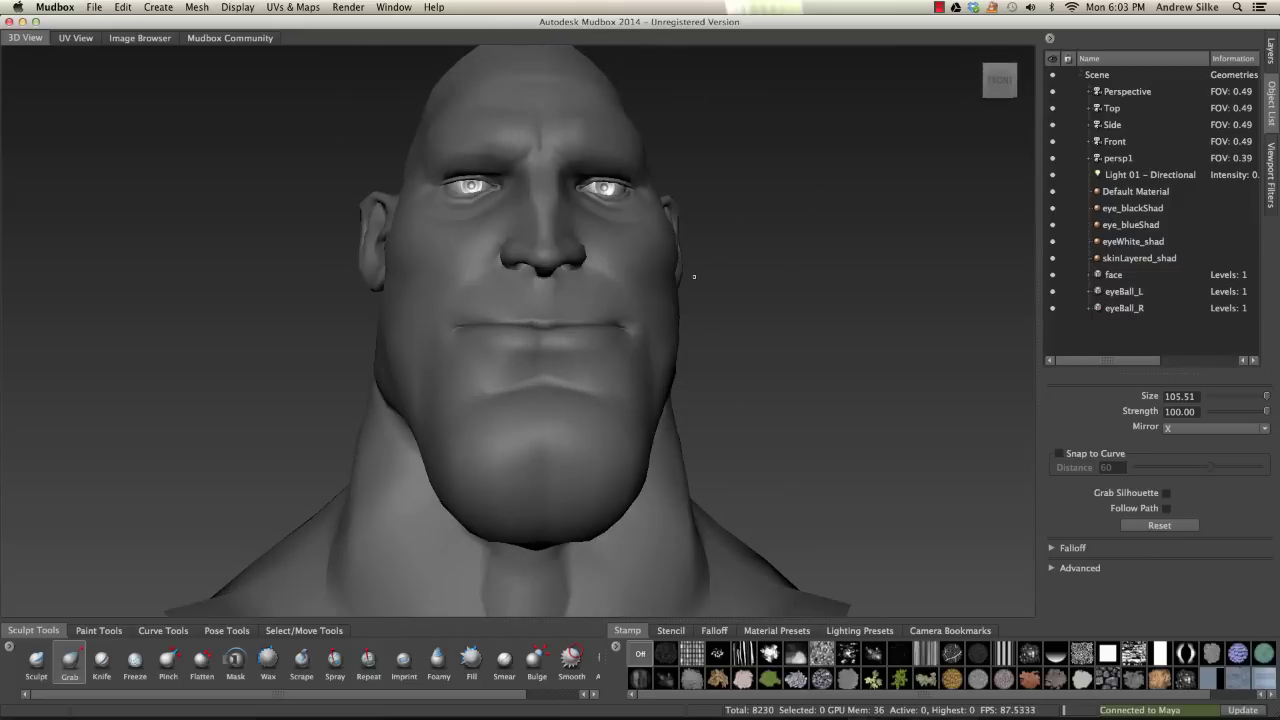
pyautogui.press('super+z')
pyautogui.moveTo(731, 320)
pyautogui.keyDown('alt'); pyautogui.mouseDown()
pyautogui.moveTo(506, 368)
pyautogui.moveTo(537, 336)
pyautogui.moveTo(475, 383)
pyautogui.mouseUp(); pyautogui.keyUp('alt')
pyautogui.press('super+z')
pyautogui.moveTo(478, 206); pyautogui.dragTo(478, 258)
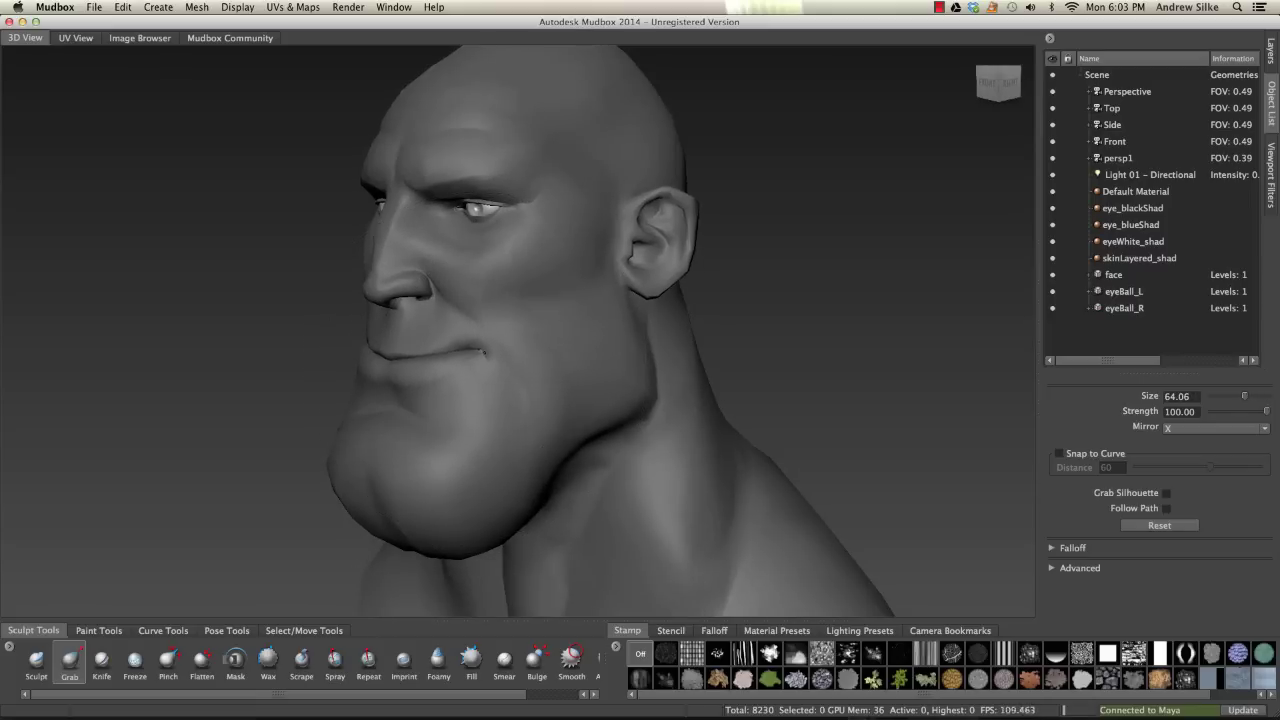
pyautogui.keyDown('alt'); pyautogui.moveTo(488, 342); pyautogui.dragTo(463, 310); pyautogui.keyUp('alt')
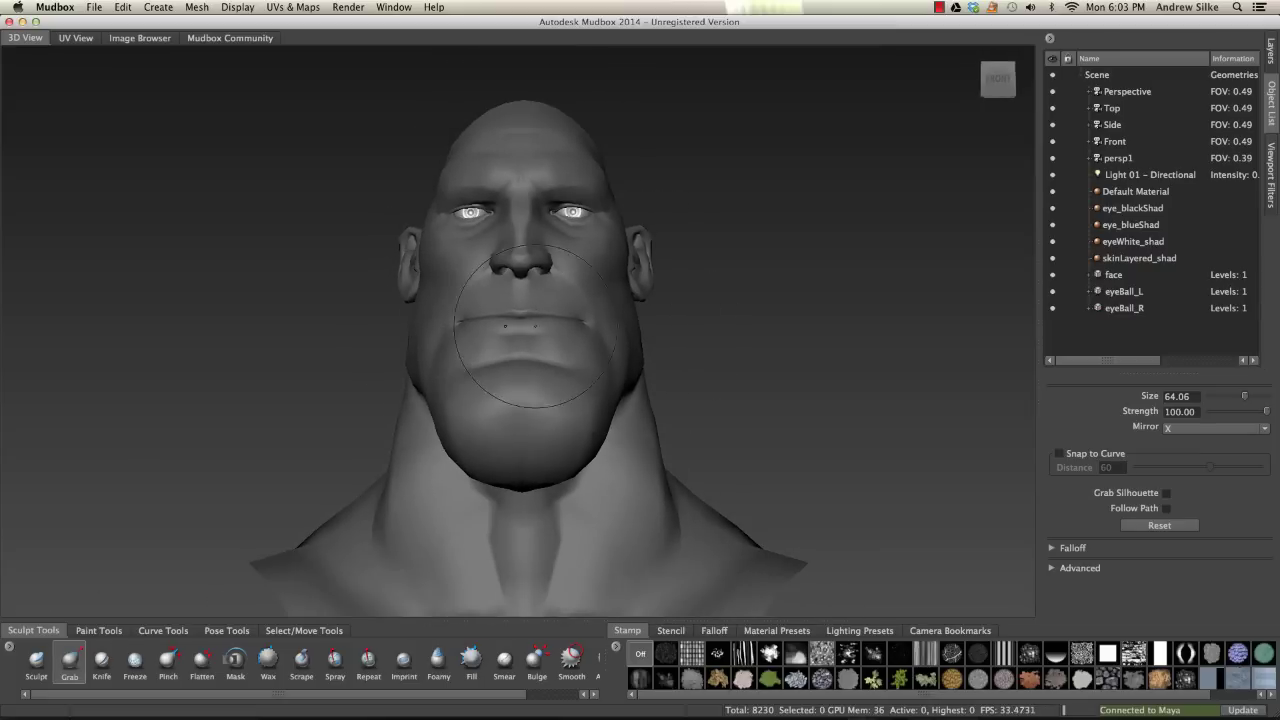
pyautogui.moveTo(535, 326)
pyautogui.keyDown('alt'); pyautogui.mouseDown()
pyautogui.moveTo(507, 283)
pyautogui.moveTo(565, 392)
pyautogui.moveTo(589, 283)
pyautogui.moveTo(512, 342)
pyautogui.mouseUp(); pyautogui.keyUp('alt')
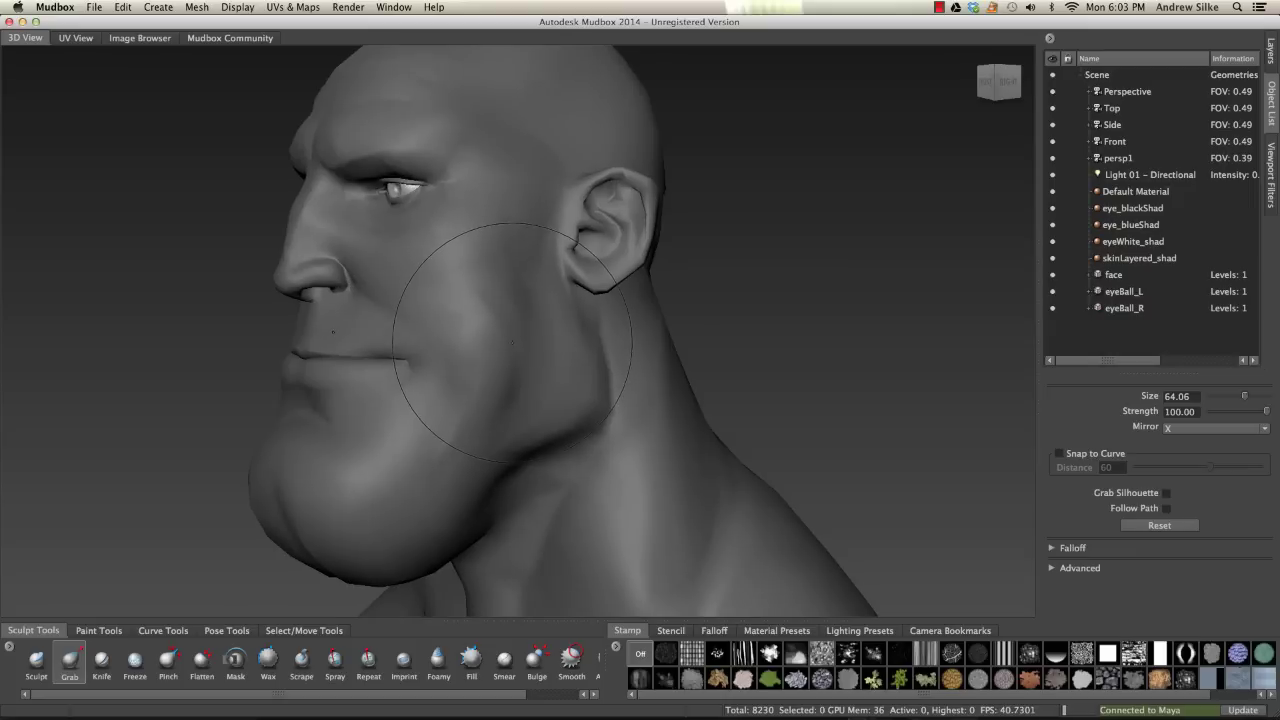
# Turn on the wireframe overlay, then try Smooth strokes on the nose and brow and undo them.
pyautogui.press('shift')
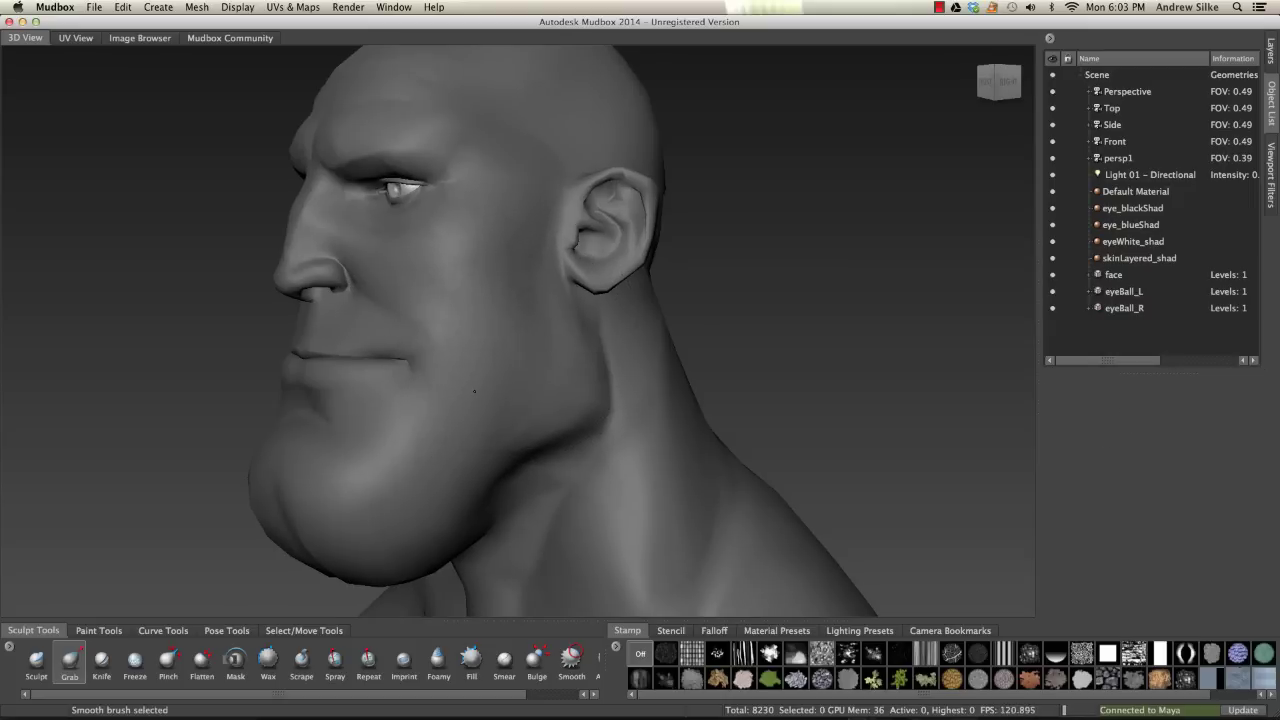
pyautogui.hotkey('shift', 'w')
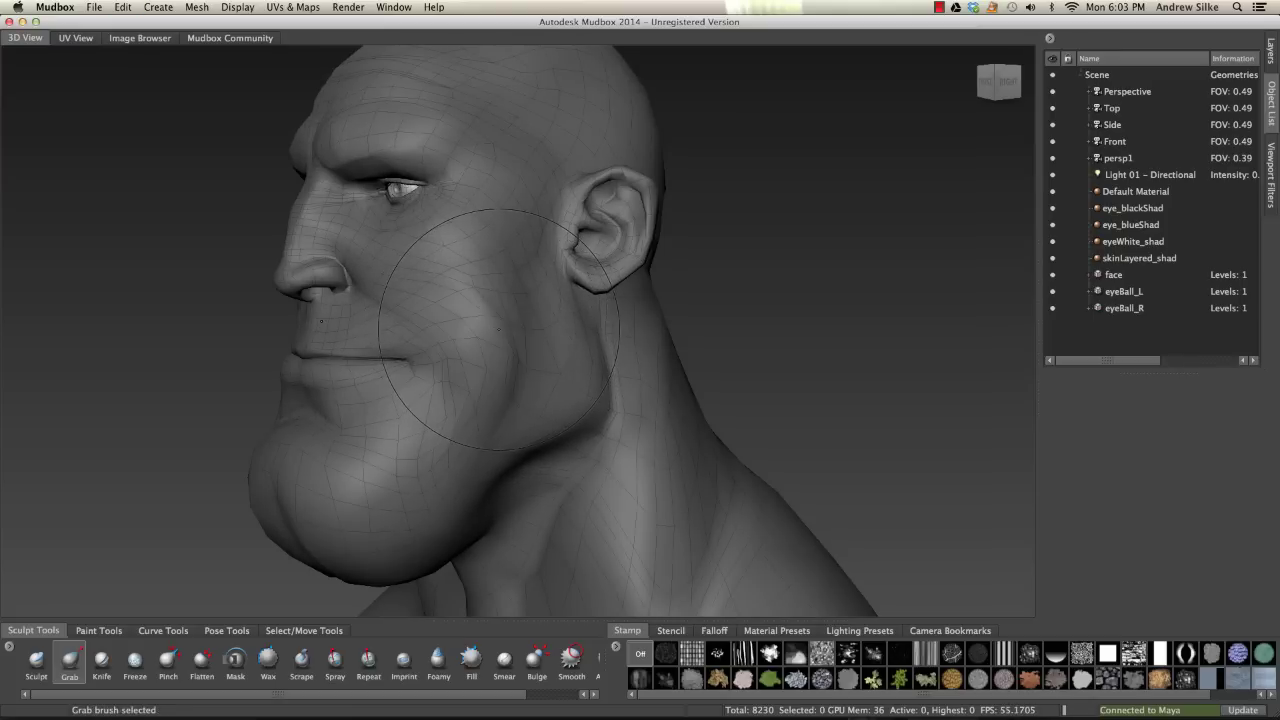
pyautogui.hotkey('shift', 'w')
pyautogui.hotkey('shift', 'w')
pyautogui.press('shift')
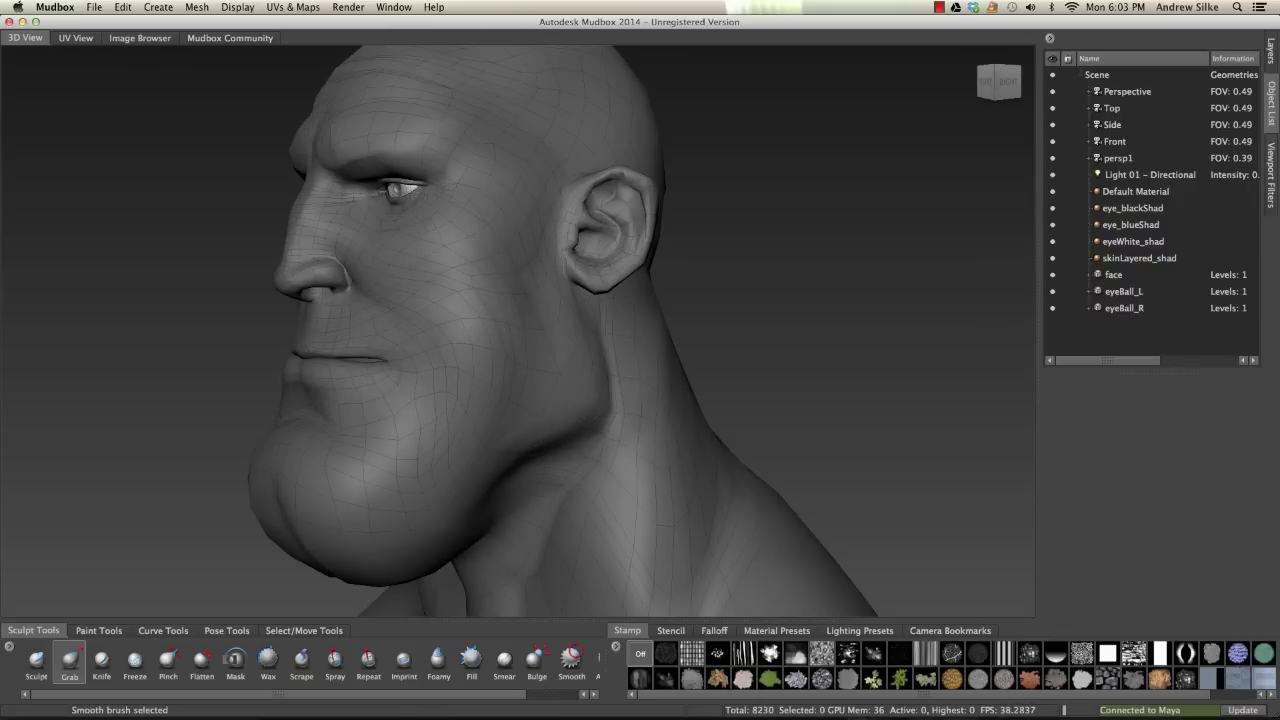
pyautogui.keyDown('shift'); pyautogui.moveTo(317, 314); pyautogui.dragTo(302, 252); pyautogui.keyUp('shift')
pyautogui.moveTo(454, 232)
pyautogui.mouseDown()
pyautogui.moveTo(330, 140)
pyautogui.moveTo(460, 240)
pyautogui.mouseUp()
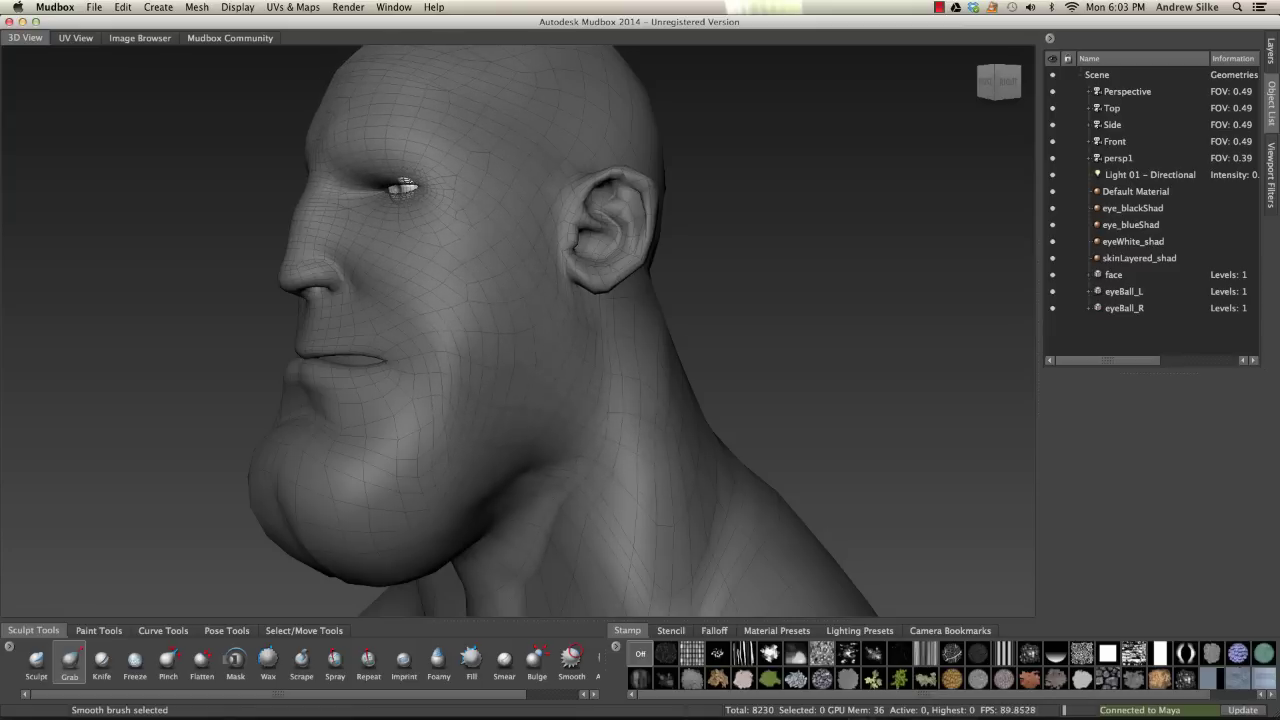
pyautogui.press('super+z')
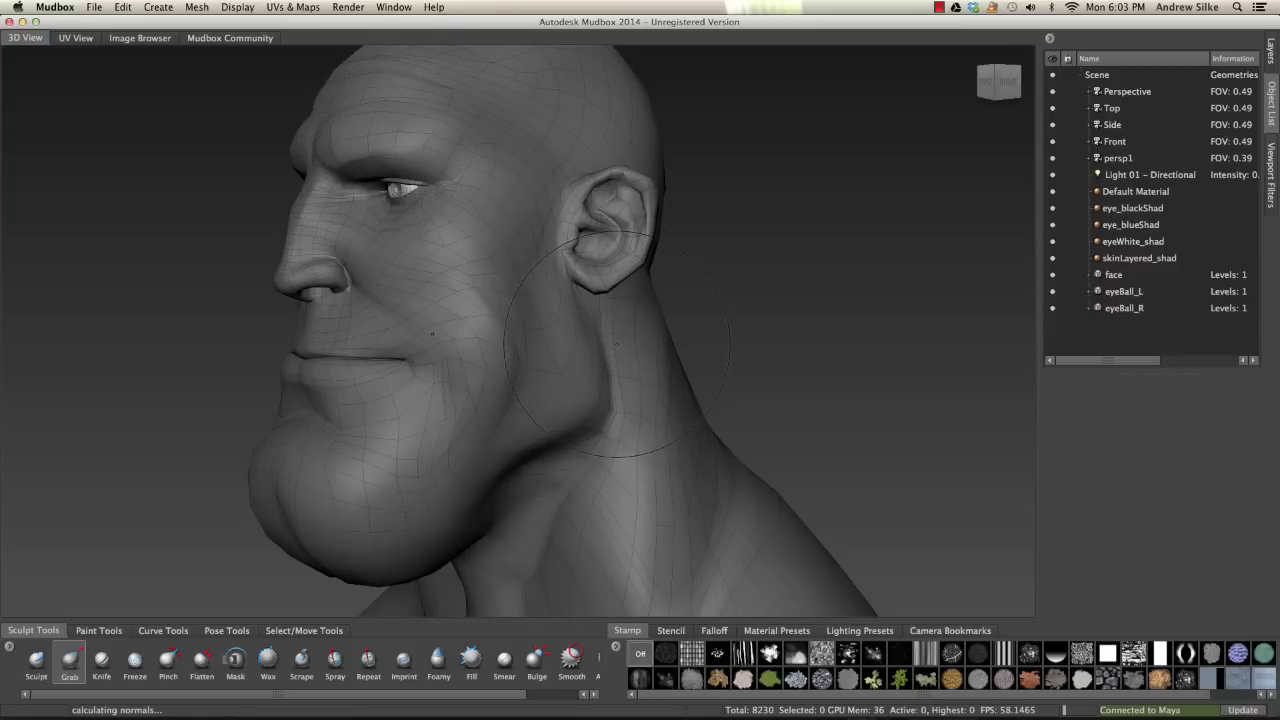
pyautogui.press('super+z')
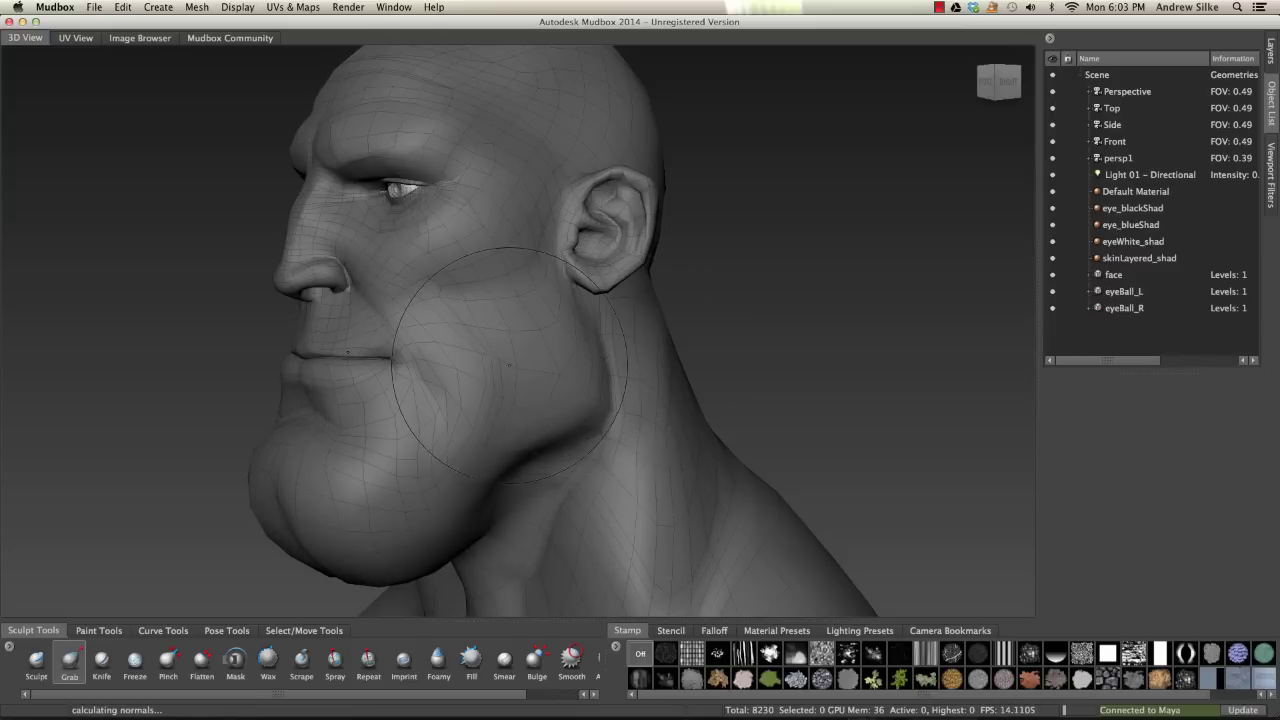
# Orbit and zoom to a close, centred front view of the head.
pyautogui.keyDown('alt'); pyautogui.moveTo(509, 365); pyautogui.dragTo(683, 280); pyautogui.keyUp('alt')
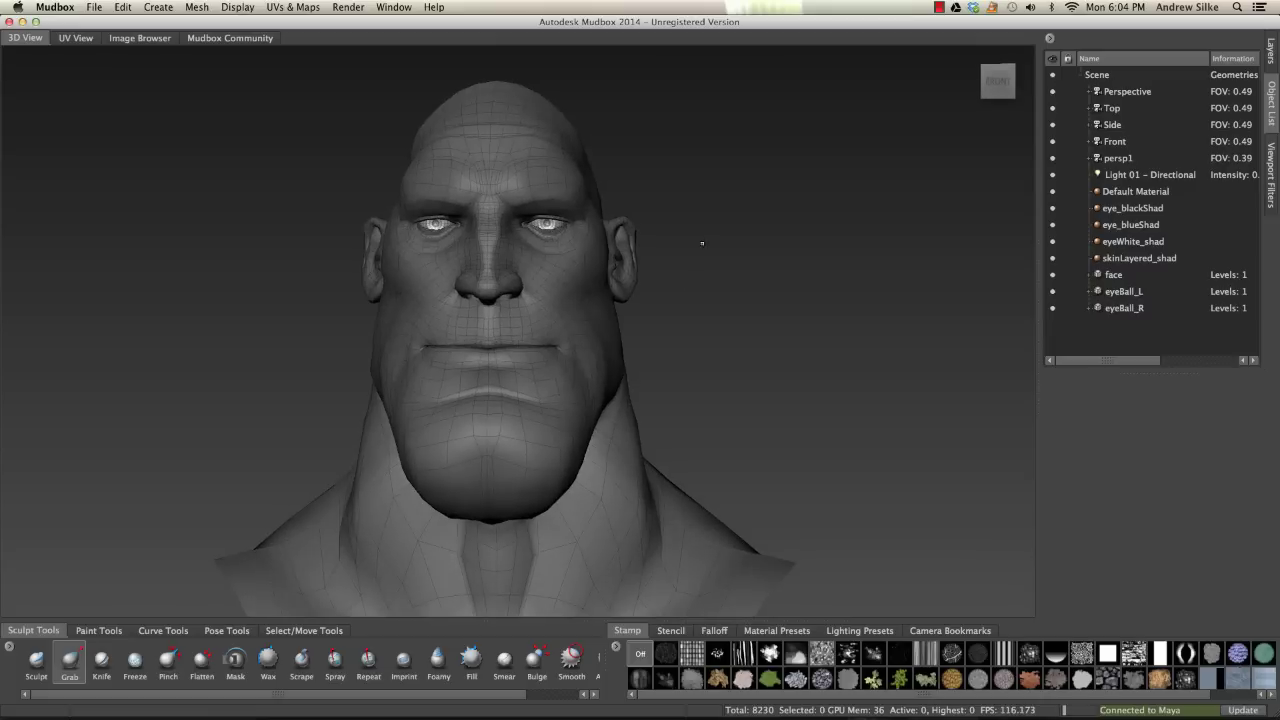
pyautogui.keyDown('alt'); pyautogui.moveTo(702, 242); pyautogui.dragTo(723, 220, button='middle'); pyautogui.keyUp('alt')
pyautogui.keyDown('alt'); pyautogui.moveTo(717, 277); pyautogui.dragTo(711, 287, button='right'); pyautogui.keyUp('alt')
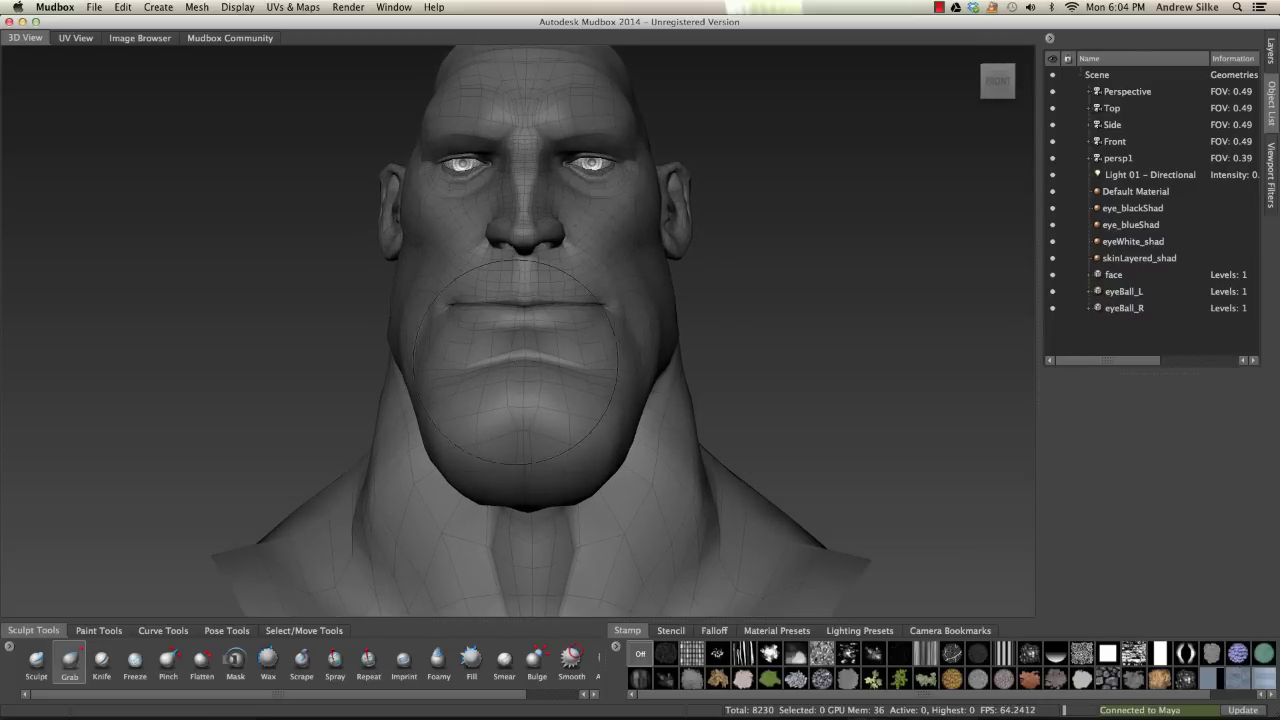
# Hide the wireframe and paint Freeze at size about 38 over the nose, eyes and brows.
pyautogui.click(138, 668)
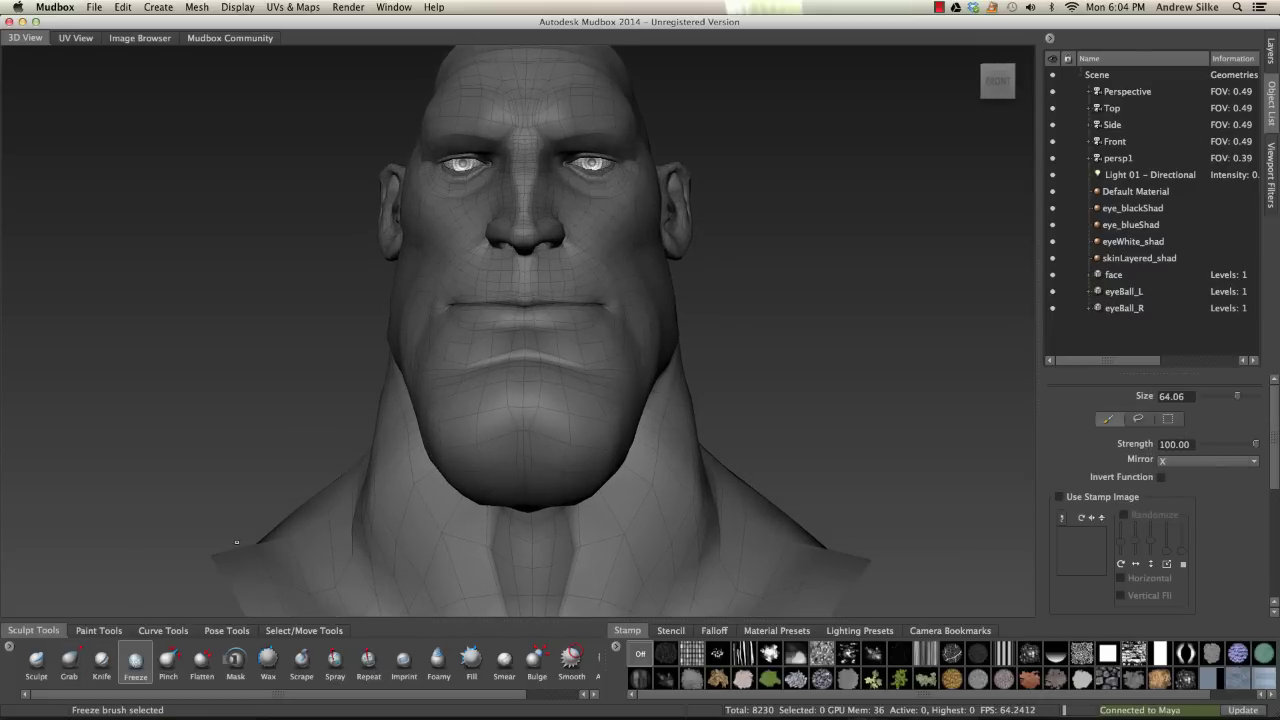
pyautogui.keyDown('alt'); pyautogui.moveTo(554, 248); pyautogui.dragTo(548, 232, button='right'); pyautogui.keyUp('alt')
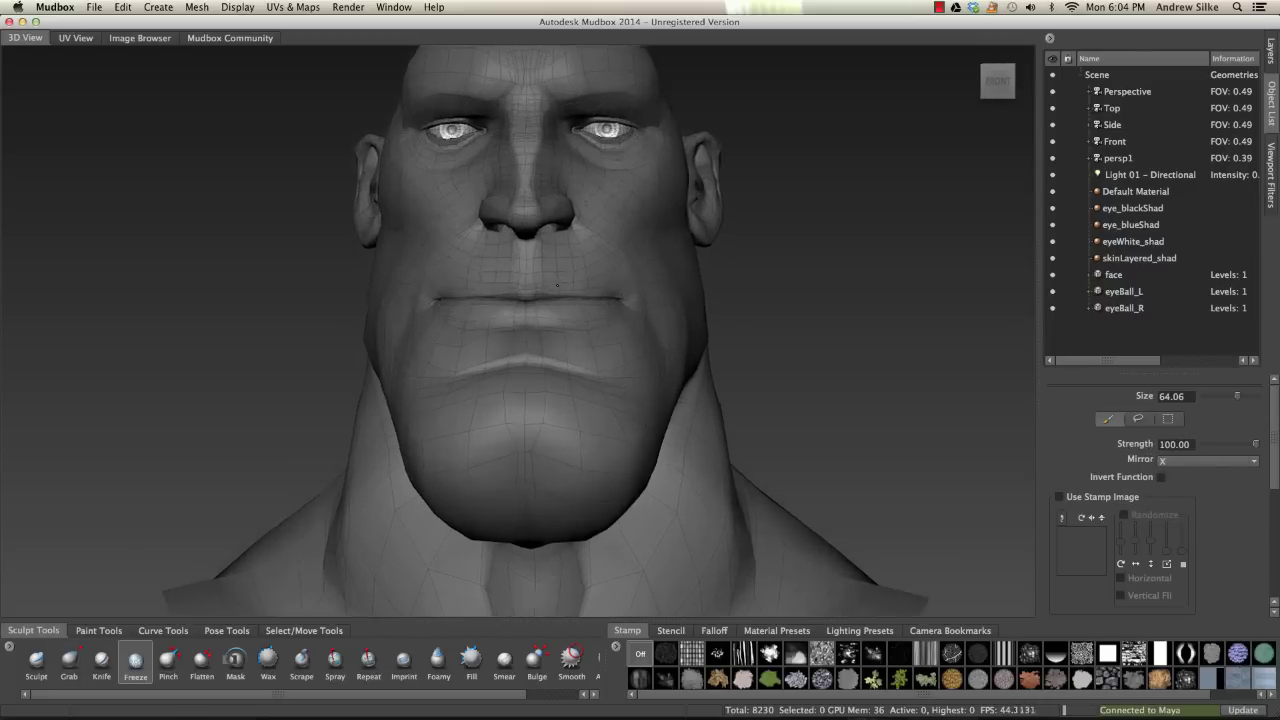
pyautogui.keyDown('alt'); pyautogui.moveTo(548, 232); pyautogui.dragTo(516, 304, button='middle'); pyautogui.keyUp('alt')
pyautogui.press('w')
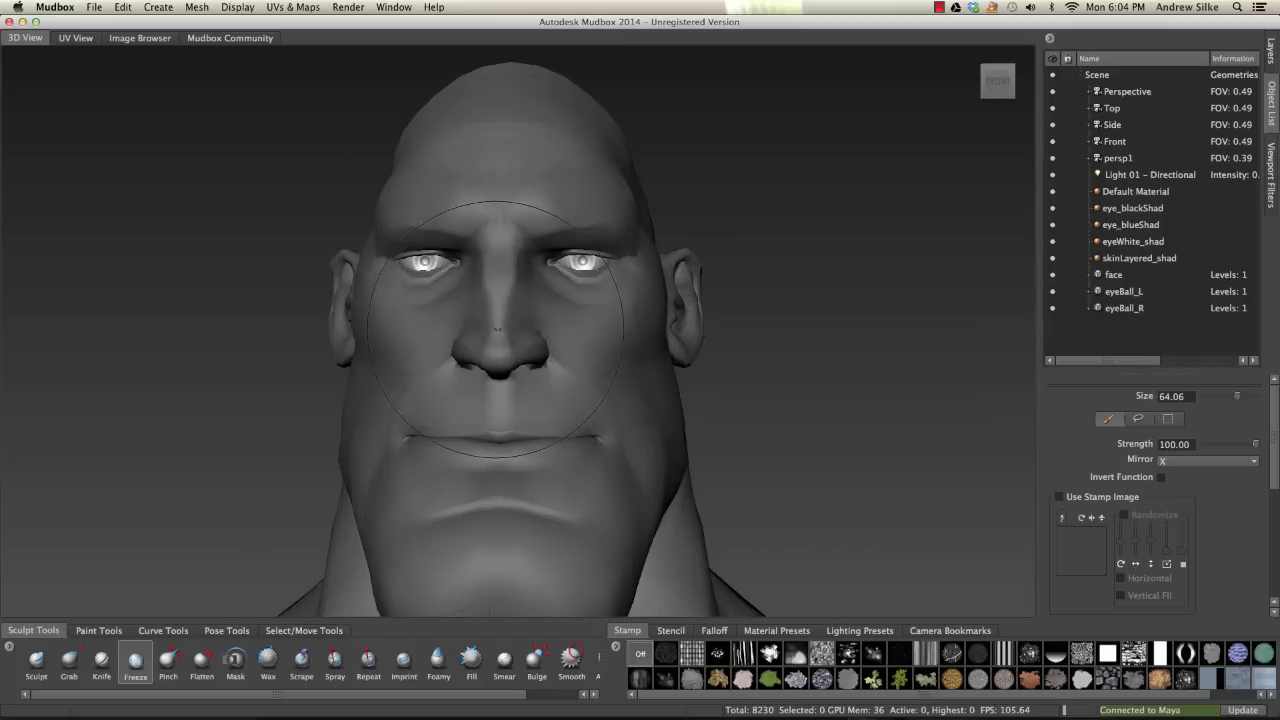
pyautogui.moveTo(489, 326)
pyautogui.mouseDown()
pyautogui.moveTo(497, 347)
pyautogui.moveTo(509, 337)
pyautogui.mouseUp()
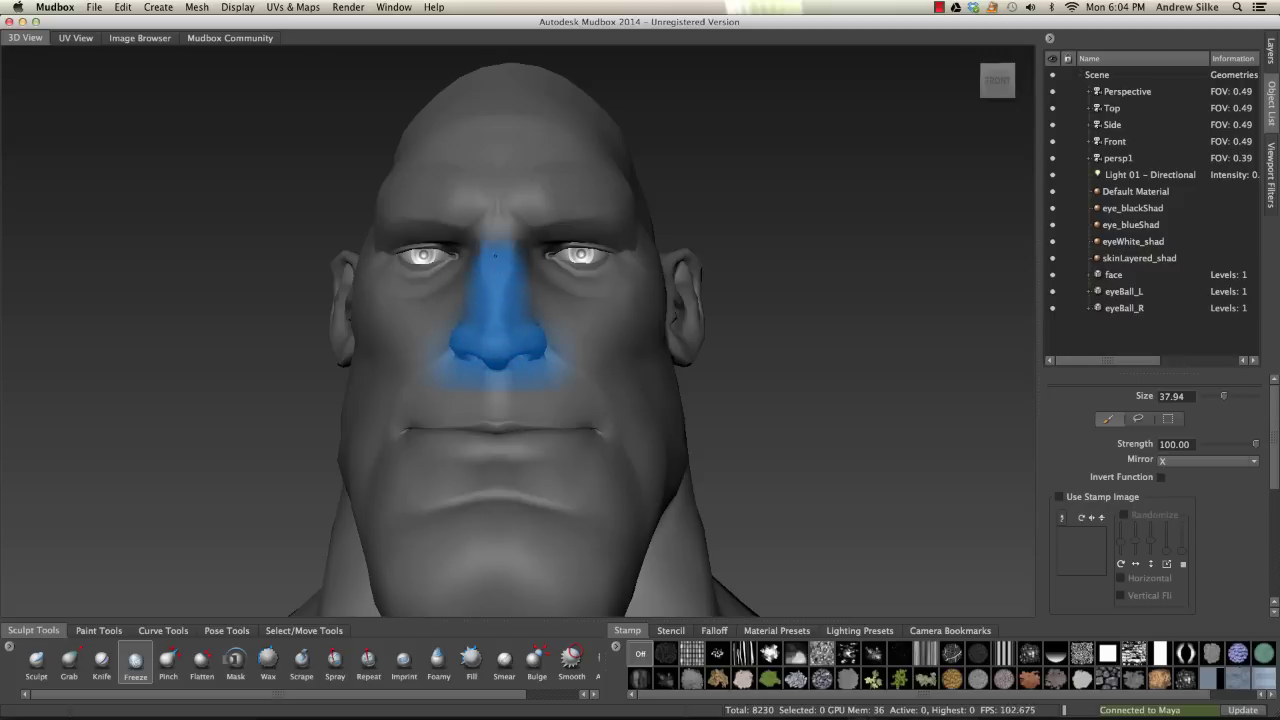
pyautogui.moveTo(500, 248)
pyautogui.mouseDown()
pyautogui.moveTo(438, 224)
pyautogui.moveTo(430, 266)
pyautogui.mouseUp()
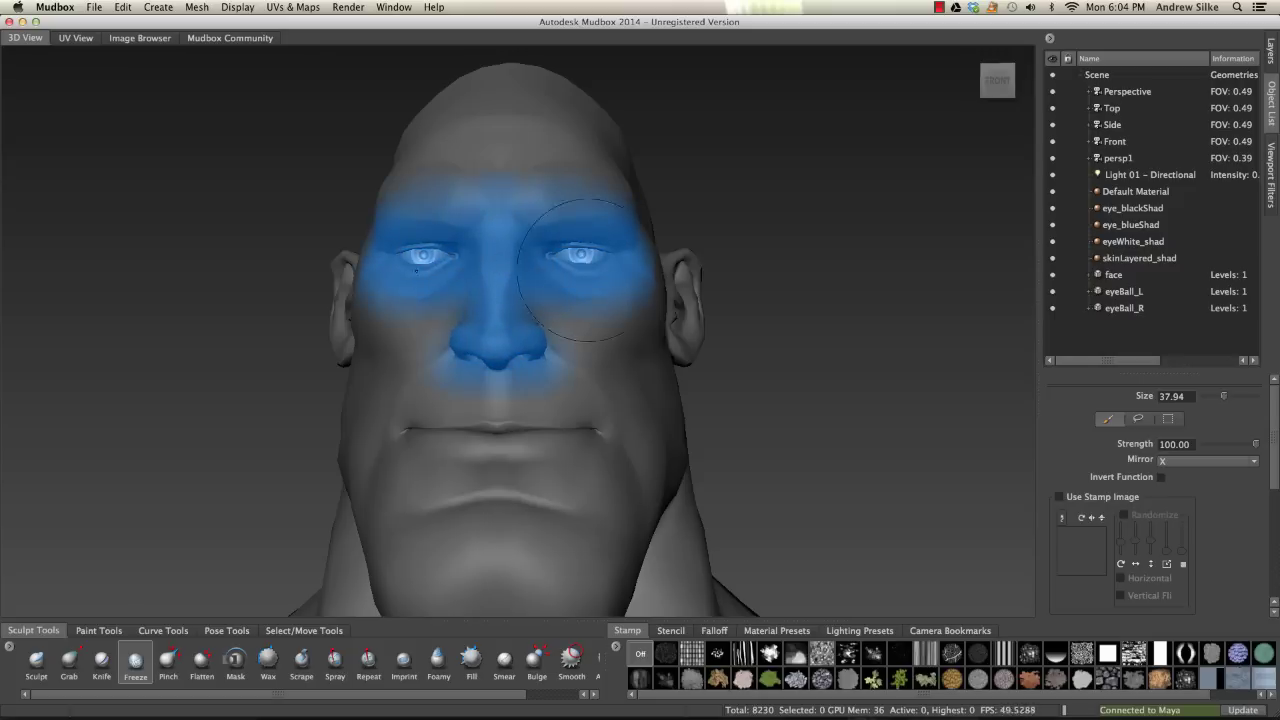
# Check the left side of the head, then test pulling its sides outward with Grab.
pyautogui.keyDown('alt'); pyautogui.moveTo(578, 268); pyautogui.dragTo(550, 284); pyautogui.keyUp('alt')
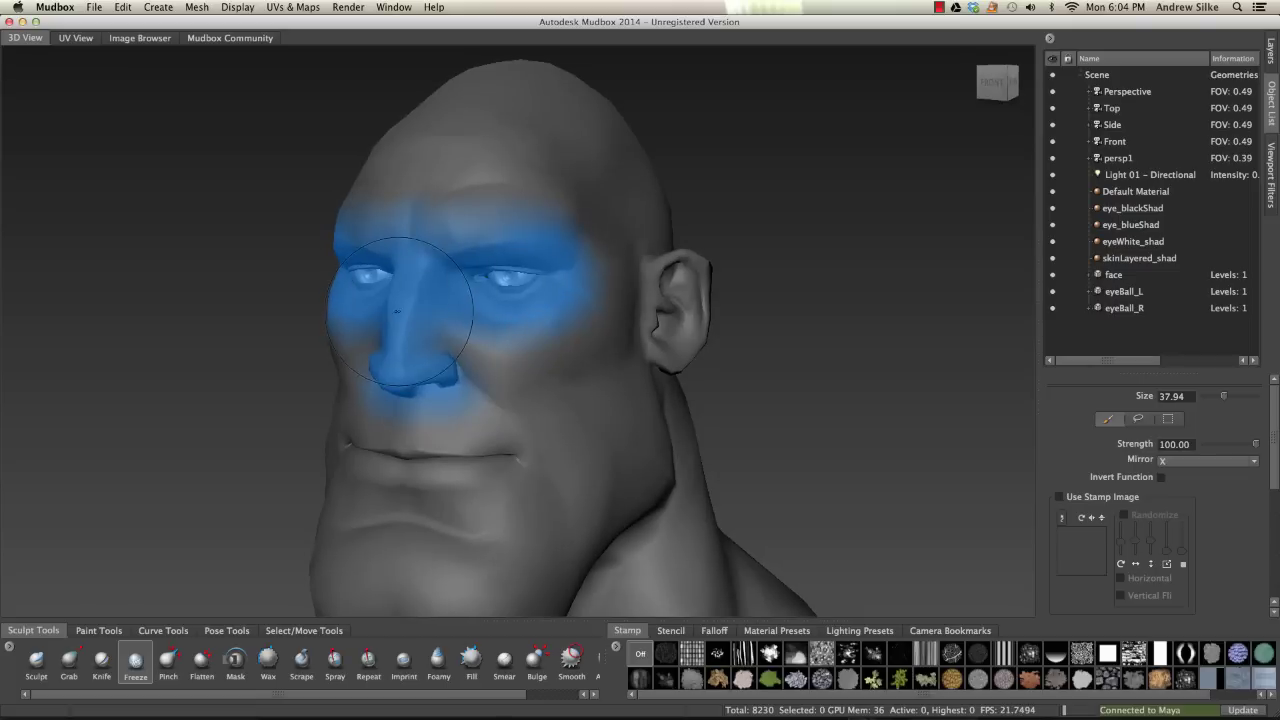
pyautogui.keyDown('alt'); pyautogui.moveTo(424, 367); pyautogui.dragTo(560, 263); pyautogui.keyUp('alt')
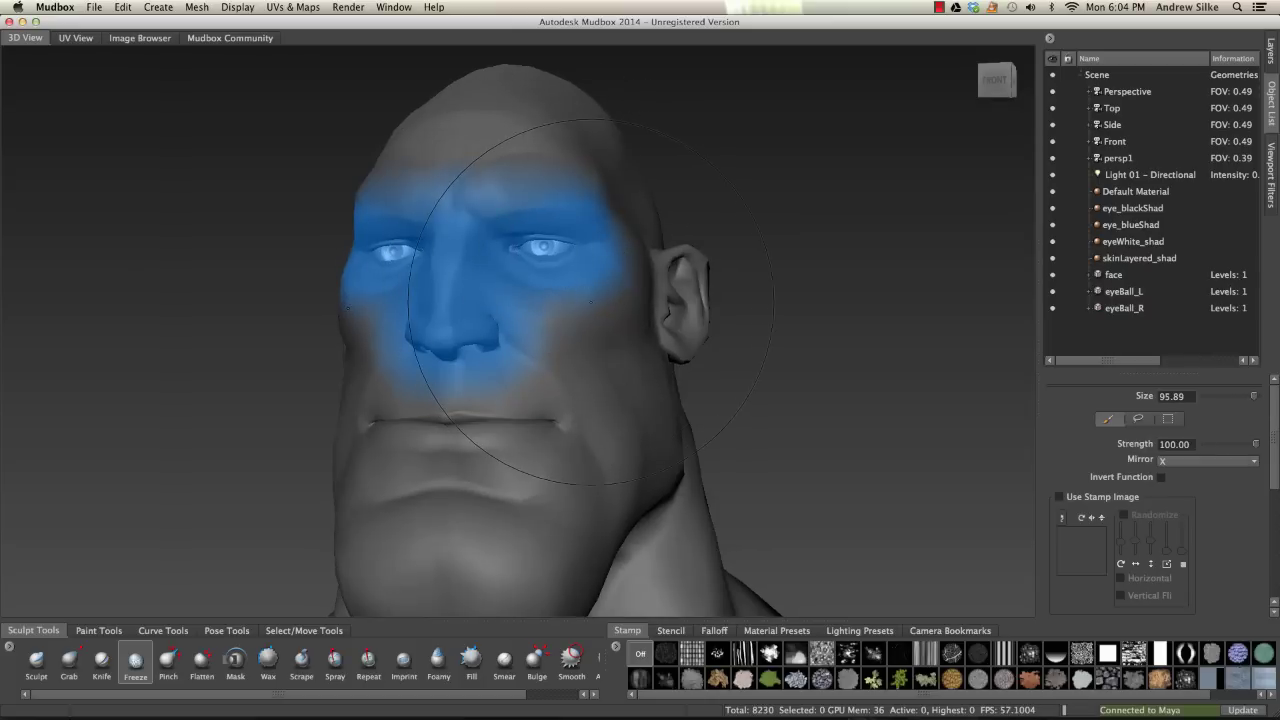
pyautogui.press('3')
pyautogui.moveTo(583, 270)
pyautogui.mouseDown()
pyautogui.moveTo(710, 275)
pyautogui.moveTo(590, 300)
pyautogui.moveTo(586, 361)
pyautogui.moveTo(355, 281)
pyautogui.mouseUp()
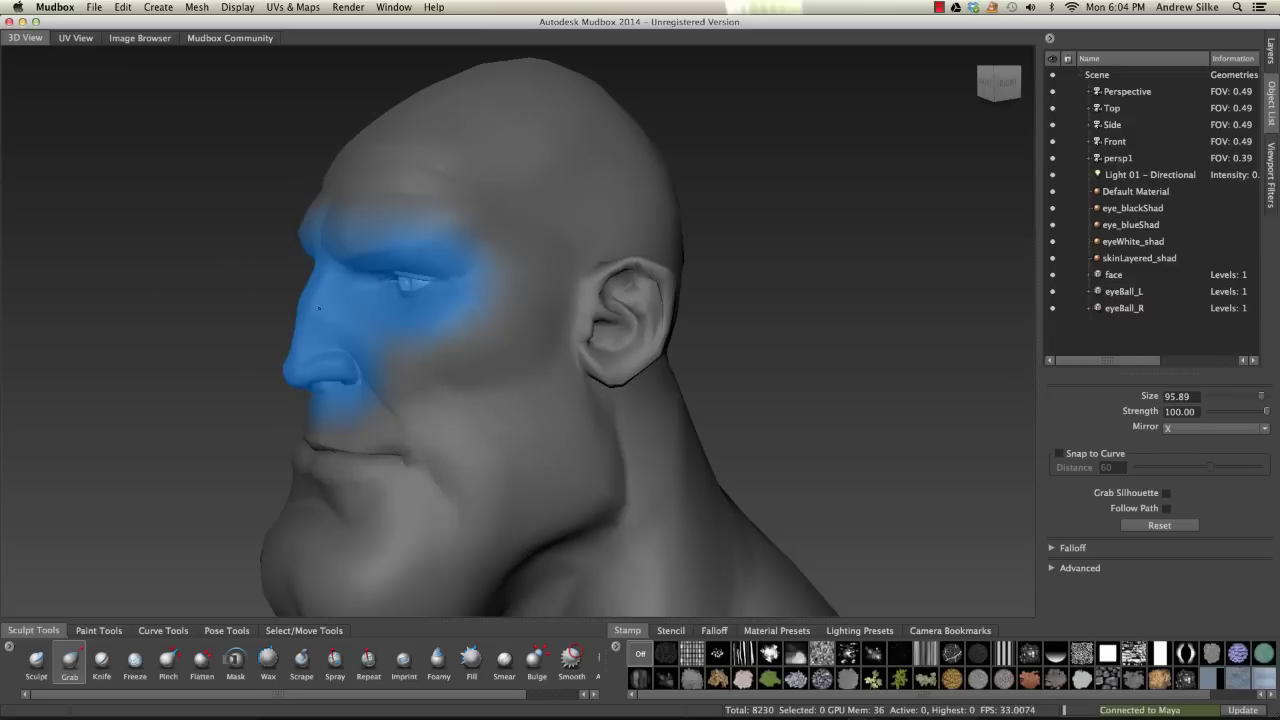
# Undo trial Grab pulls on the eye sockets and mouth, and return to a front view.
pyautogui.moveTo(455, 290)
pyautogui.mouseDown()
pyautogui.moveTo(465, 275)
pyautogui.moveTo(590, 265)
pyautogui.moveTo(588, 368)
pyautogui.moveTo(549, 307)
pyautogui.moveTo(527, 367)
pyautogui.moveTo(482, 344)
pyautogui.mouseUp()
pyautogui.press('super+z')
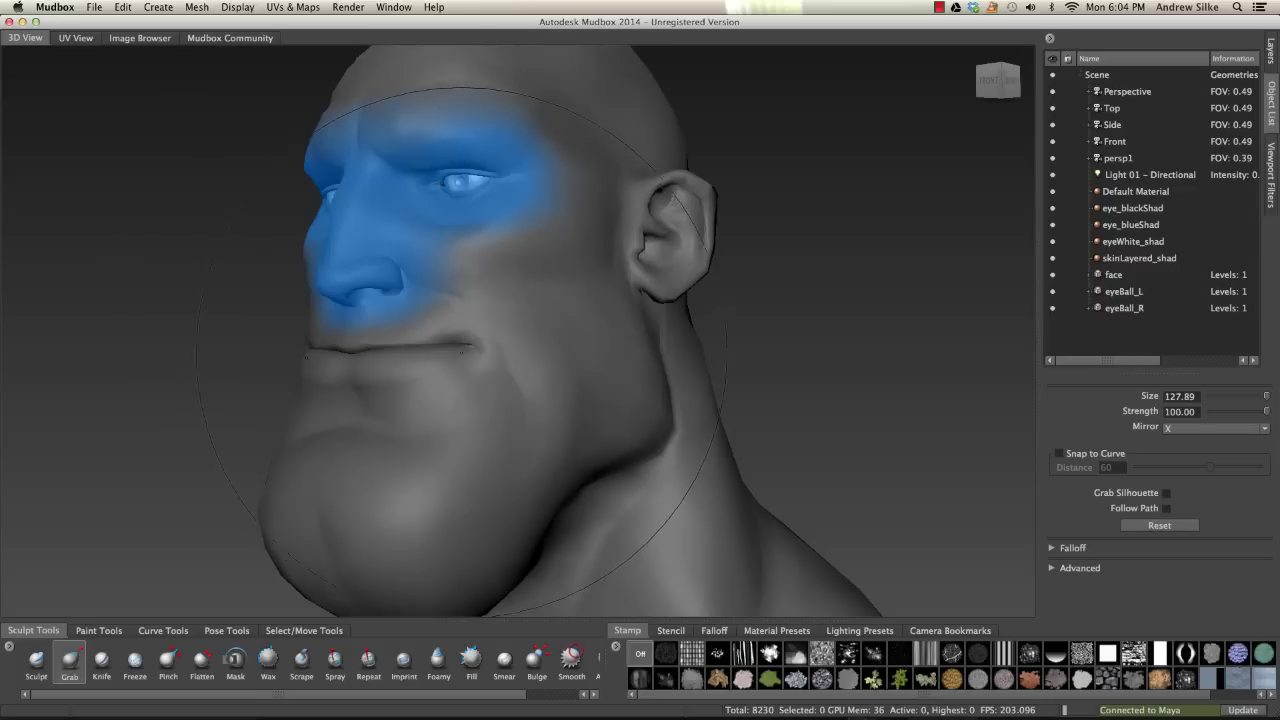
pyautogui.moveTo(346, 362)
pyautogui.mouseDown()
pyautogui.moveTo(357, 399)
pyautogui.moveTo(362, 352)
pyautogui.mouseUp()
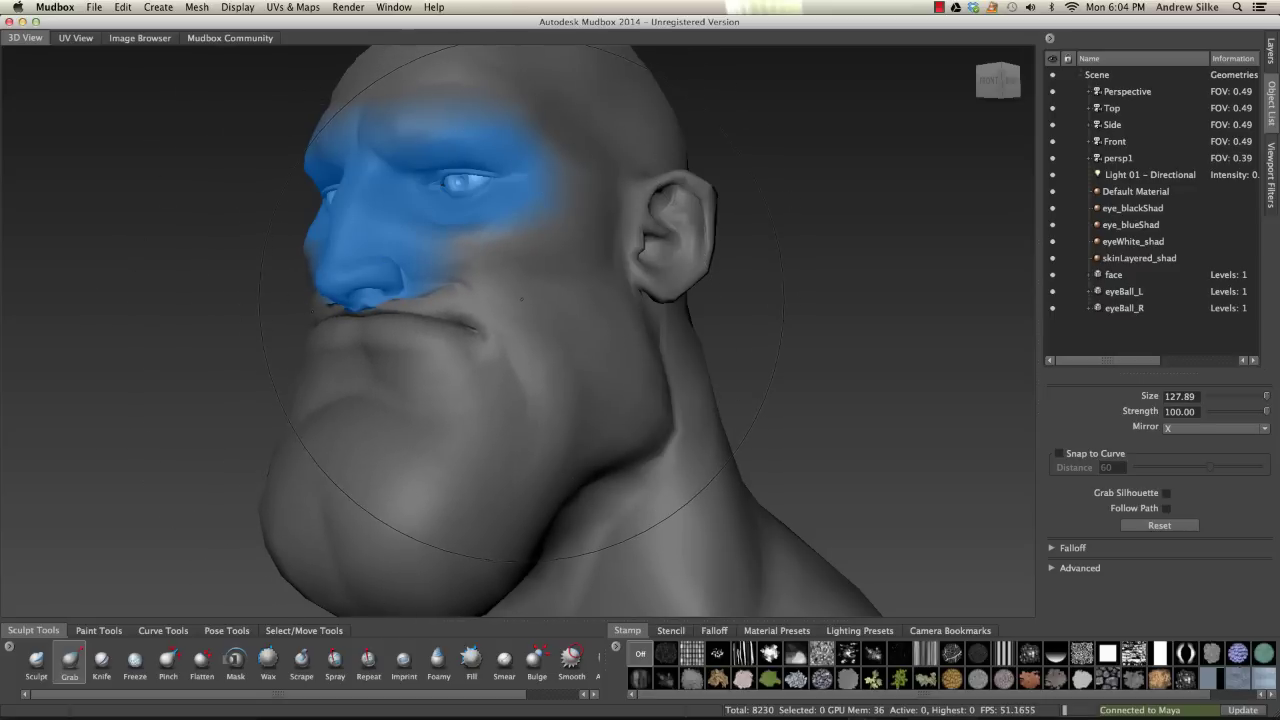
pyautogui.press('super+z')
pyautogui.keyDown('alt'); pyautogui.moveTo(523, 351); pyautogui.dragTo(659, 308); pyautogui.keyUp('alt')
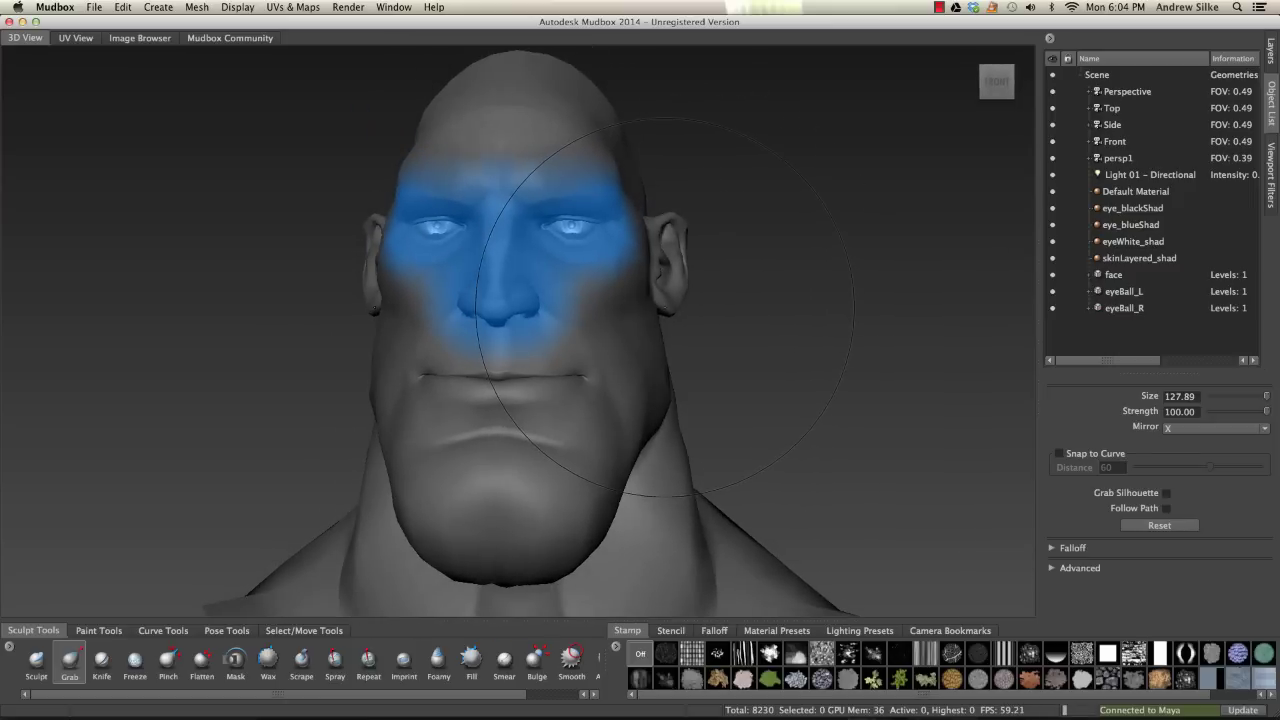
# Invert the freeze mask a few times with Ctrl+I, then clear all freezing from the head.
pyautogui.press('super+i')
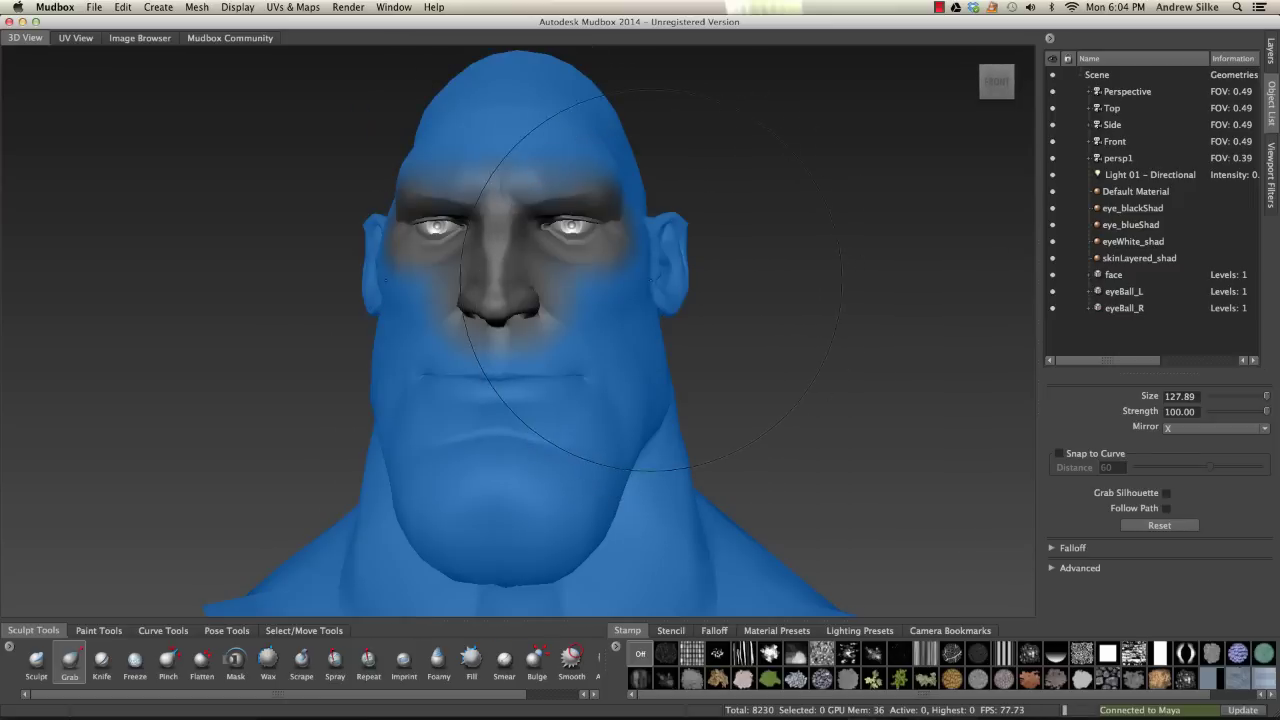
pyautogui.scroll(3, 660, 314)
pyautogui.press('super+i')
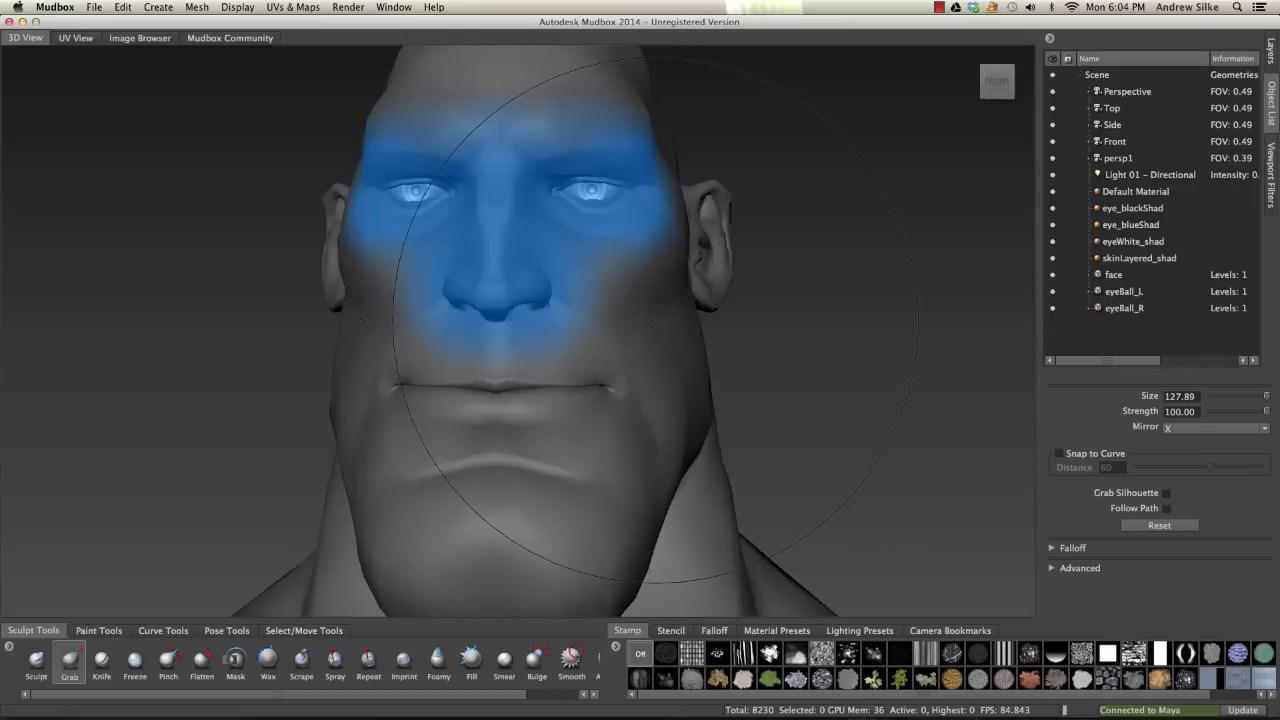
pyautogui.press('super+i')
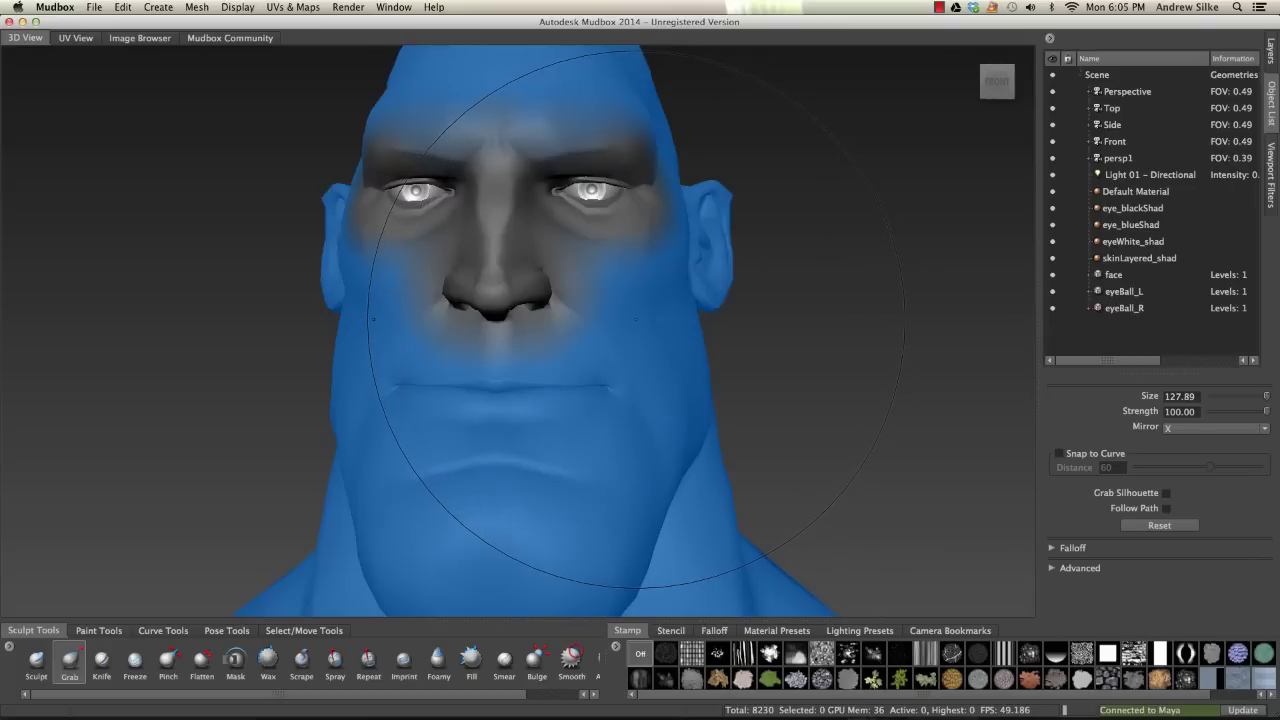
pyautogui.press('super+shift+i')
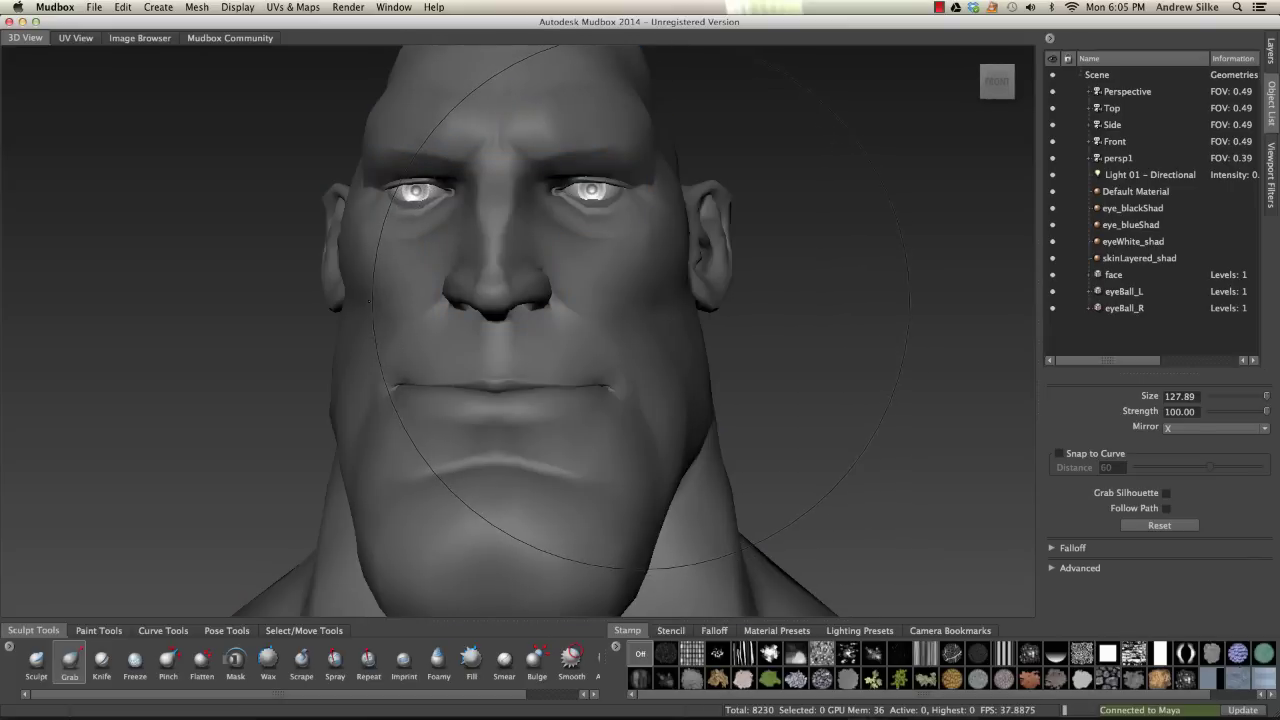
pyautogui.scroll(-3, 620, 280)
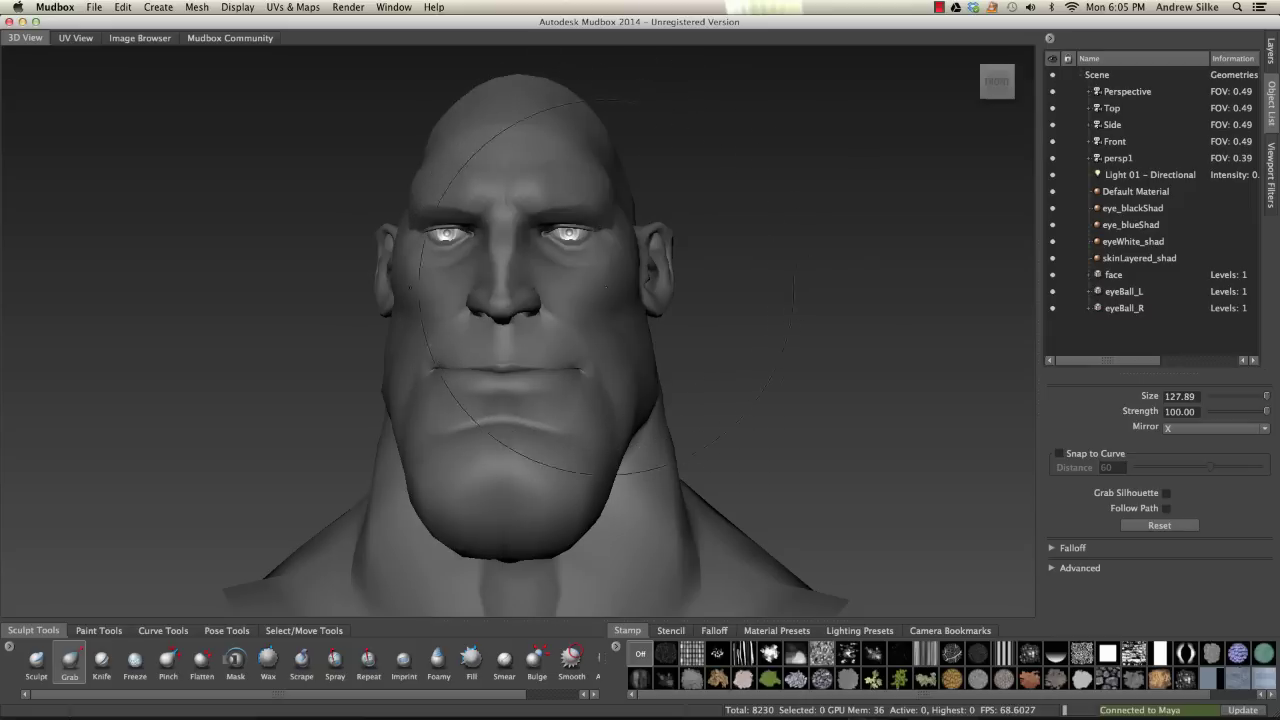
pyautogui.keyDown('alt'); pyautogui.moveTo(605, 295); pyautogui.dragTo(572, 305); pyautogui.keyUp('alt')
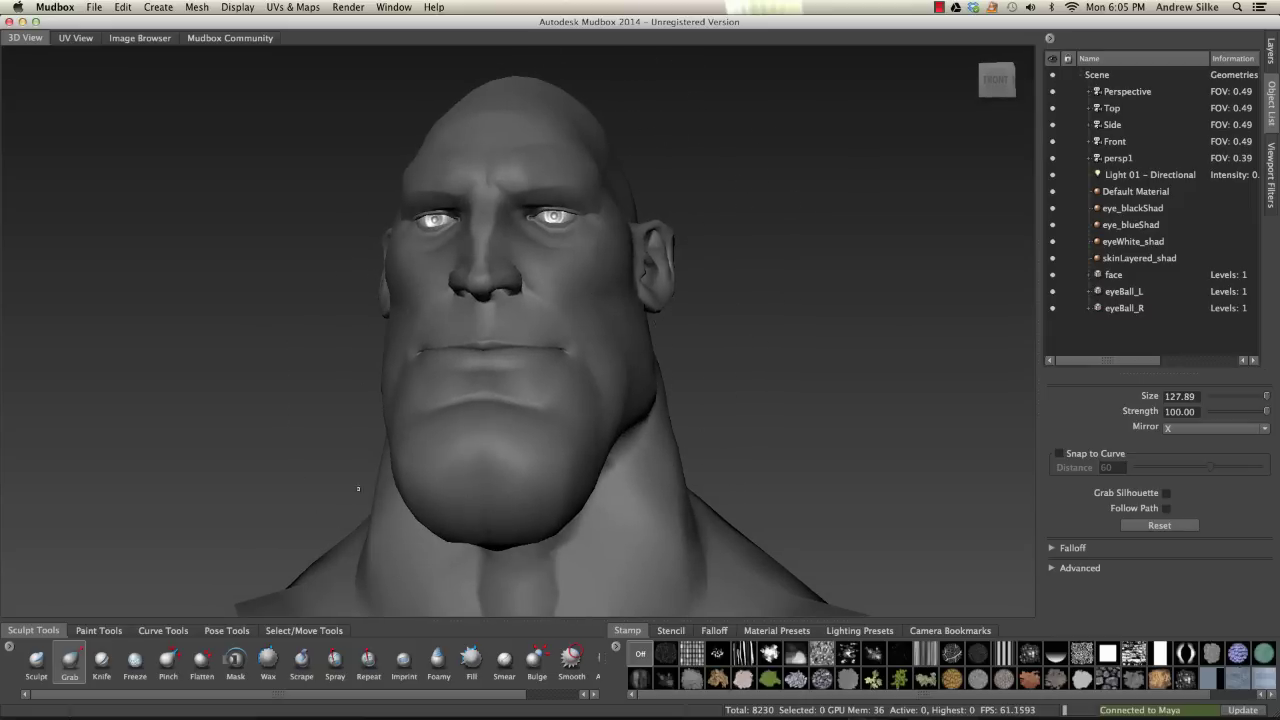
pyautogui.click(135, 665)
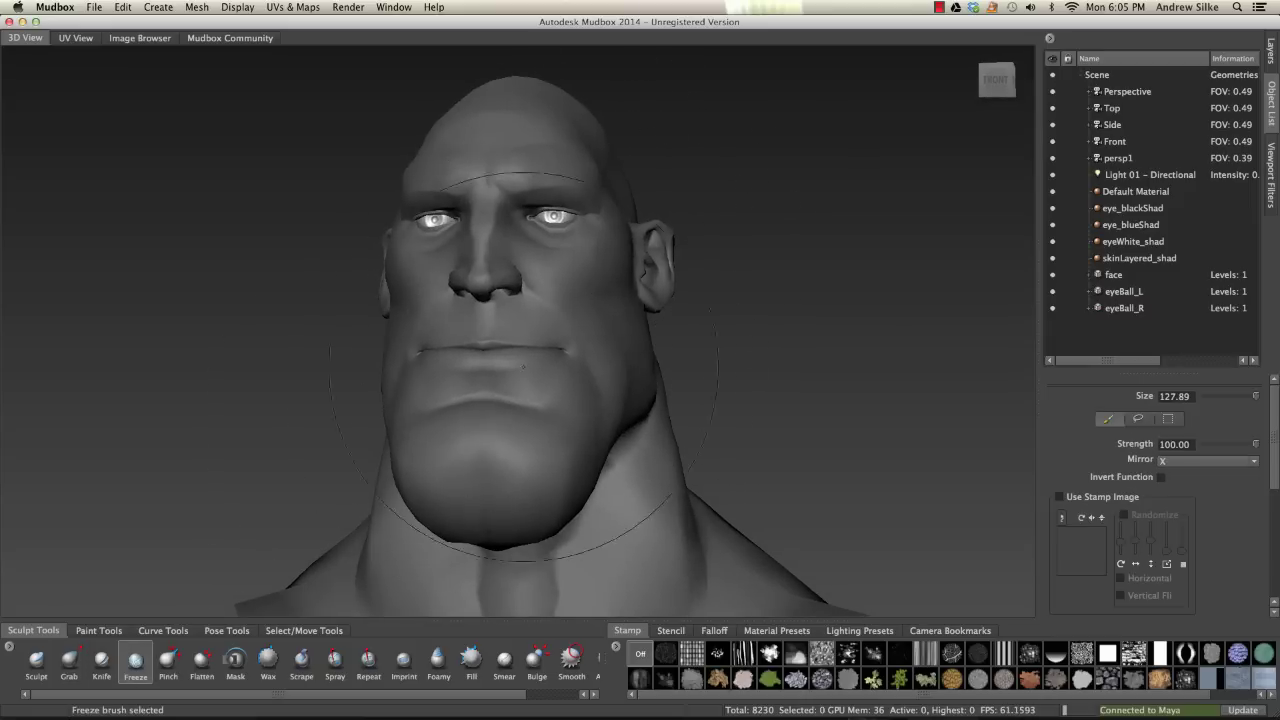
pyautogui.moveTo(528, 300); pyautogui.dragTo(436, 299)
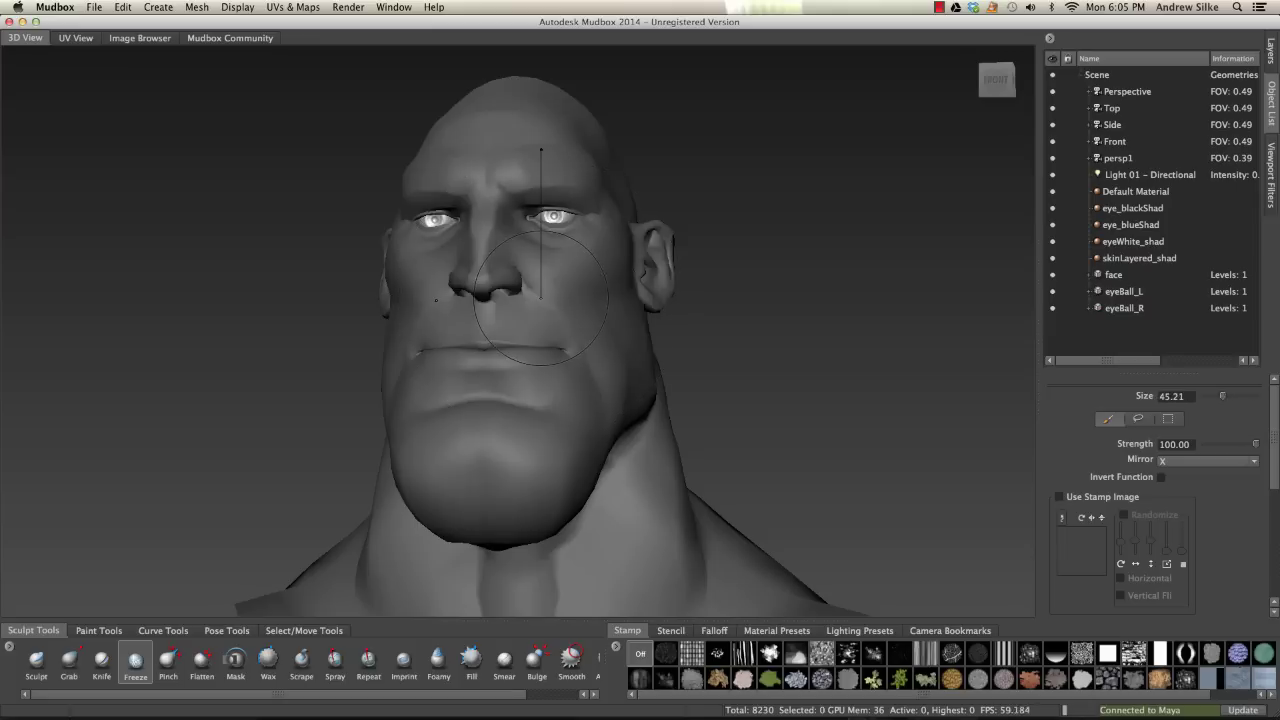
pyautogui.moveTo(535, 277); pyautogui.dragTo(485, 272)
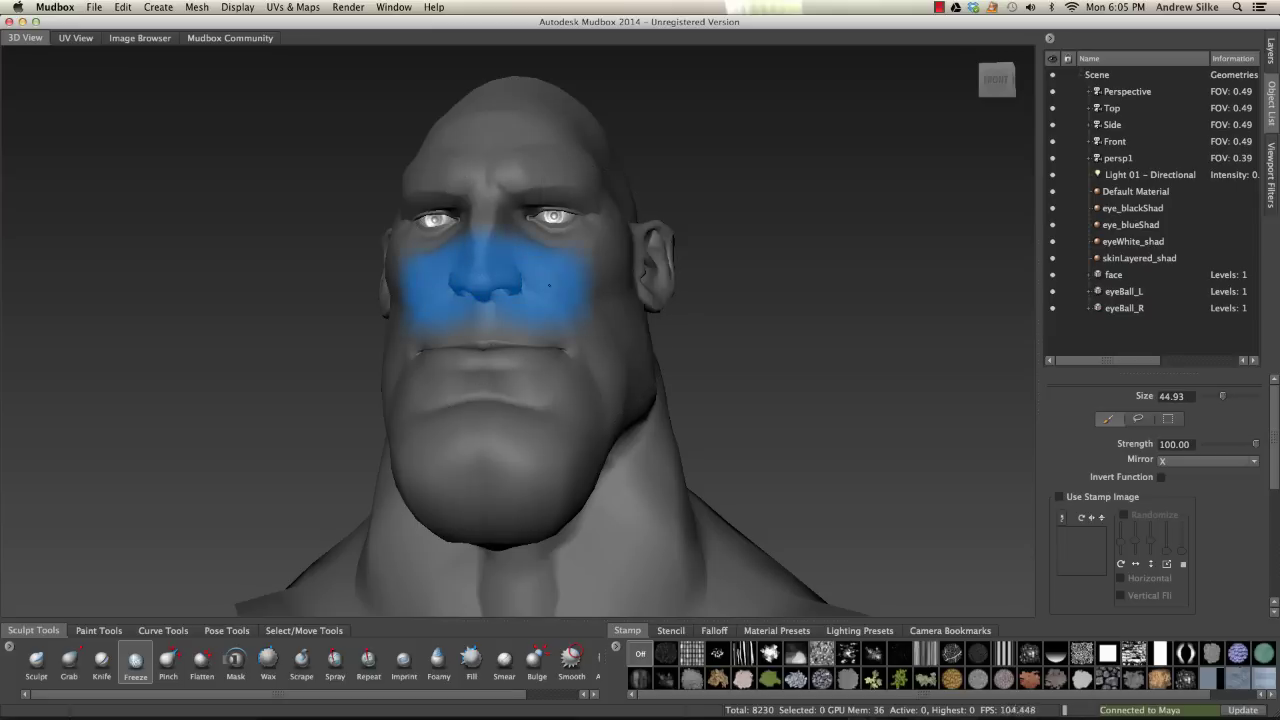
pyautogui.keyDown('ctrl'); pyautogui.moveTo(565, 294); pyautogui.dragTo(517, 228); pyautogui.keyUp('ctrl')
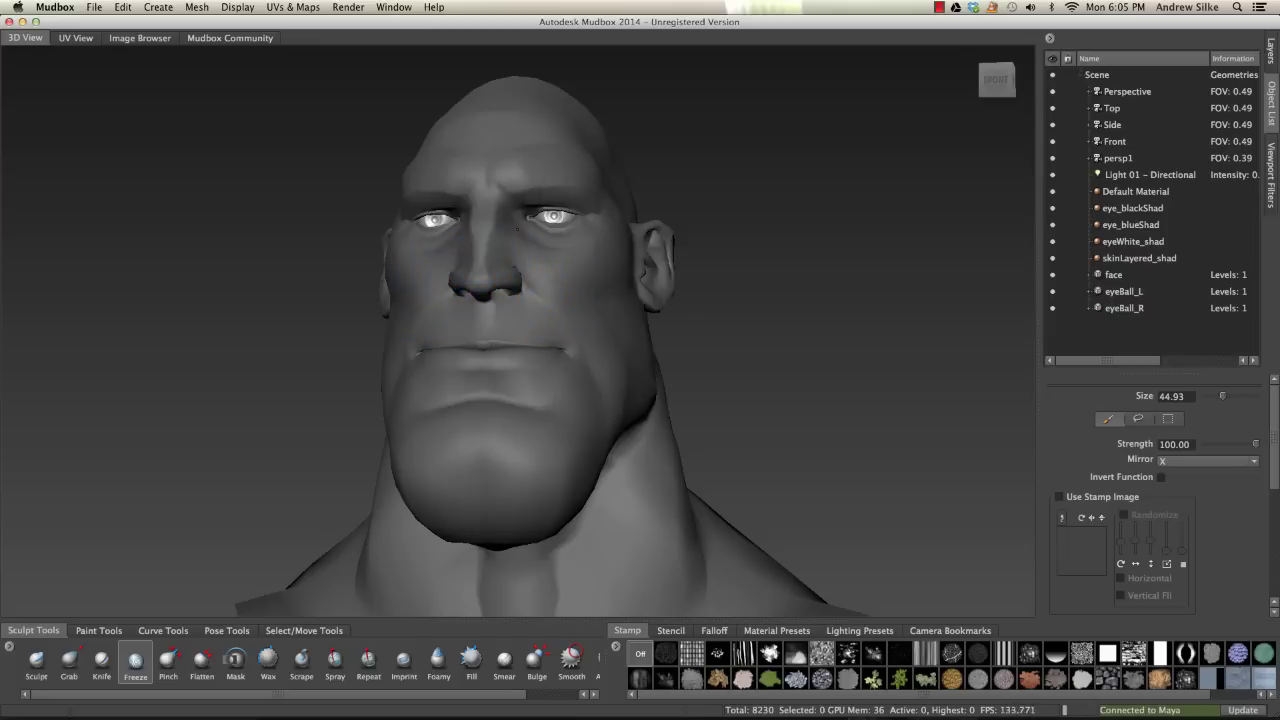
pyautogui.moveTo(565, 280)
pyautogui.keyDown('alt'); pyautogui.mouseDown()
pyautogui.moveTo(528, 283)
pyautogui.moveTo(535, 250)
pyautogui.moveTo(595, 235)
pyautogui.moveTo(575, 185)
pyautogui.mouseUp(); pyautogui.keyUp('alt')
pyautogui.scroll(3, 528, 283)
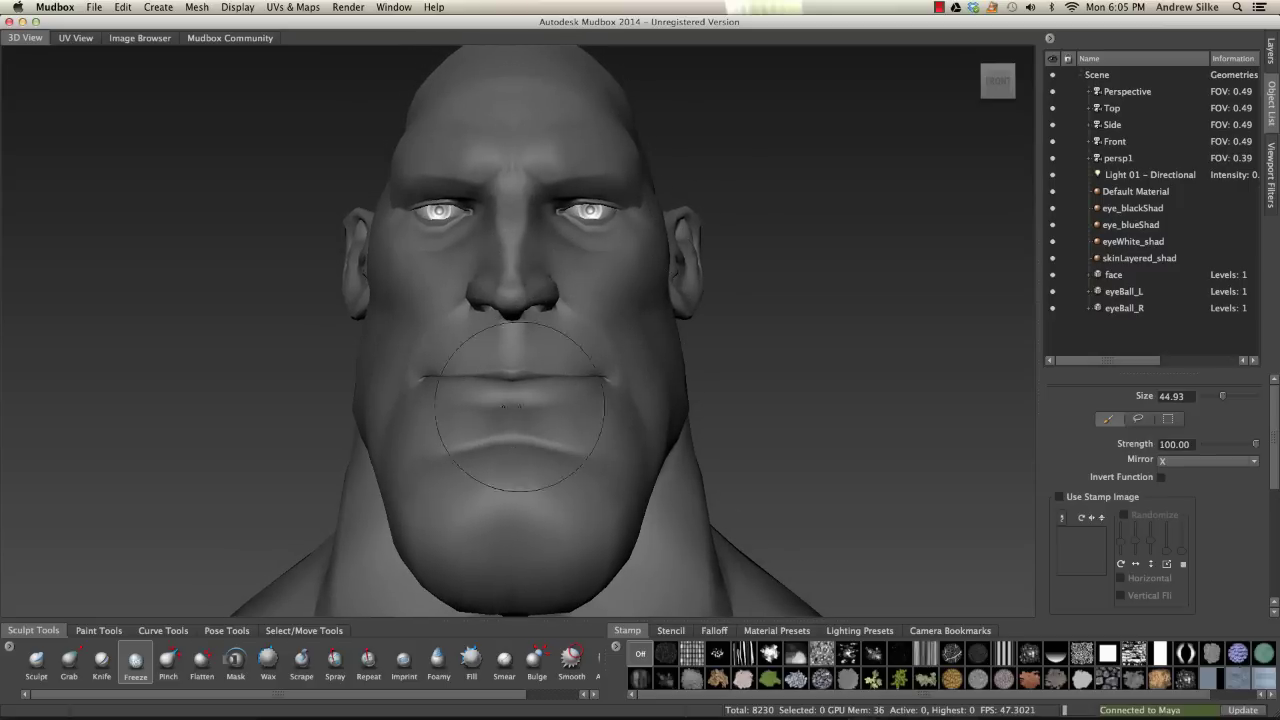
pyautogui.keyDown('alt'); pyautogui.moveTo(602, 272); pyautogui.dragTo(614, 296); pyautogui.keyUp('alt')
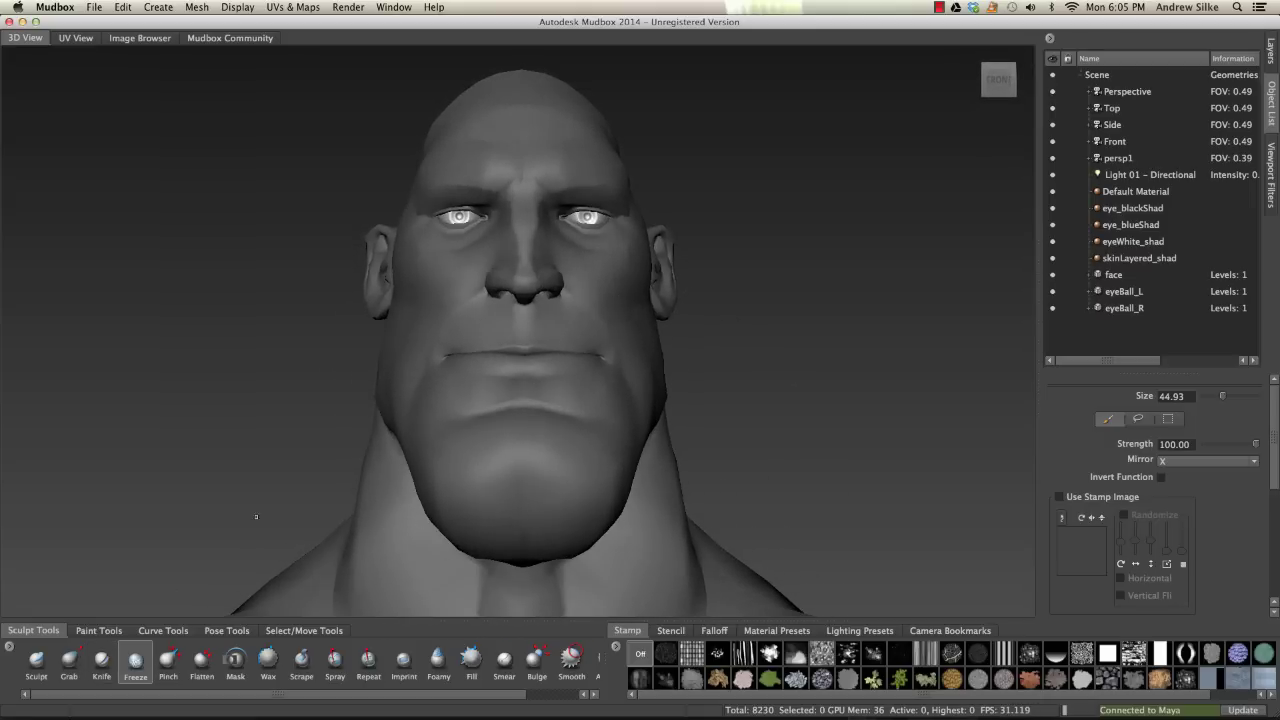
pyautogui.keyDown('alt'); pyautogui.moveTo(256, 517); pyautogui.dragTo(616, 278); pyautogui.keyUp('alt')
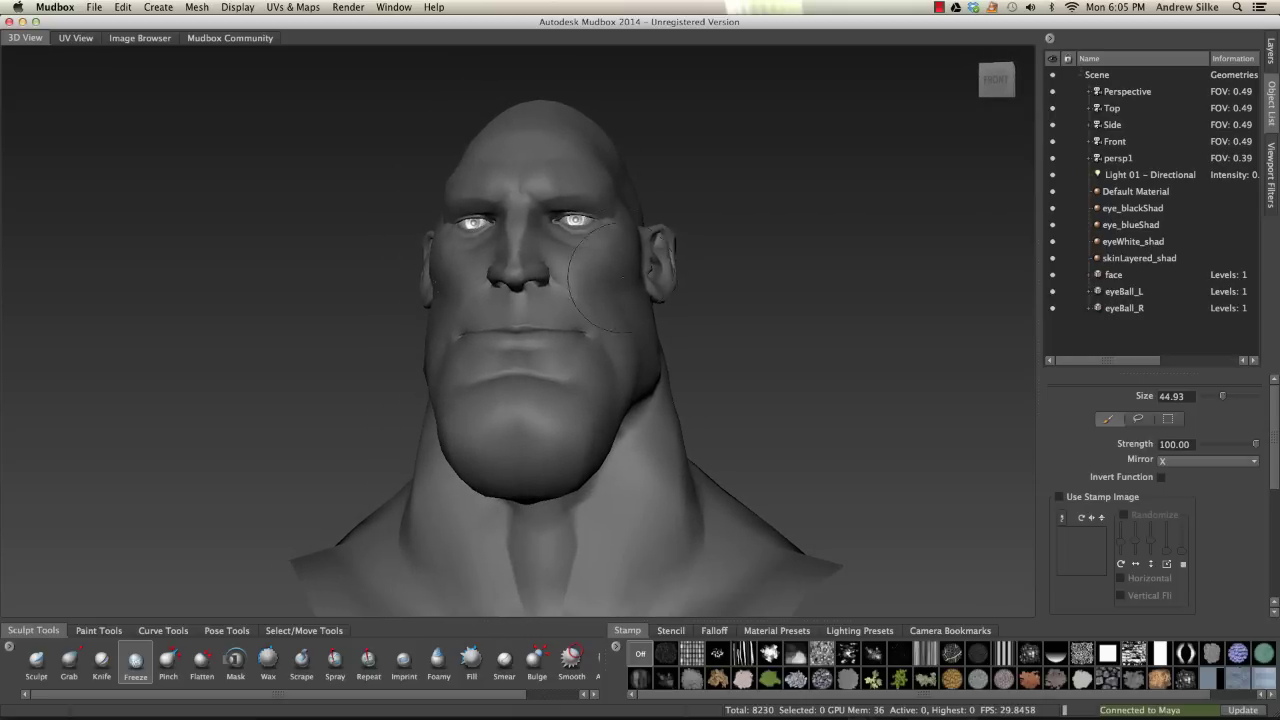
pyautogui.keyDown('alt'); pyautogui.moveTo(607, 323); pyautogui.dragTo(560, 300); pyautogui.keyUp('alt')
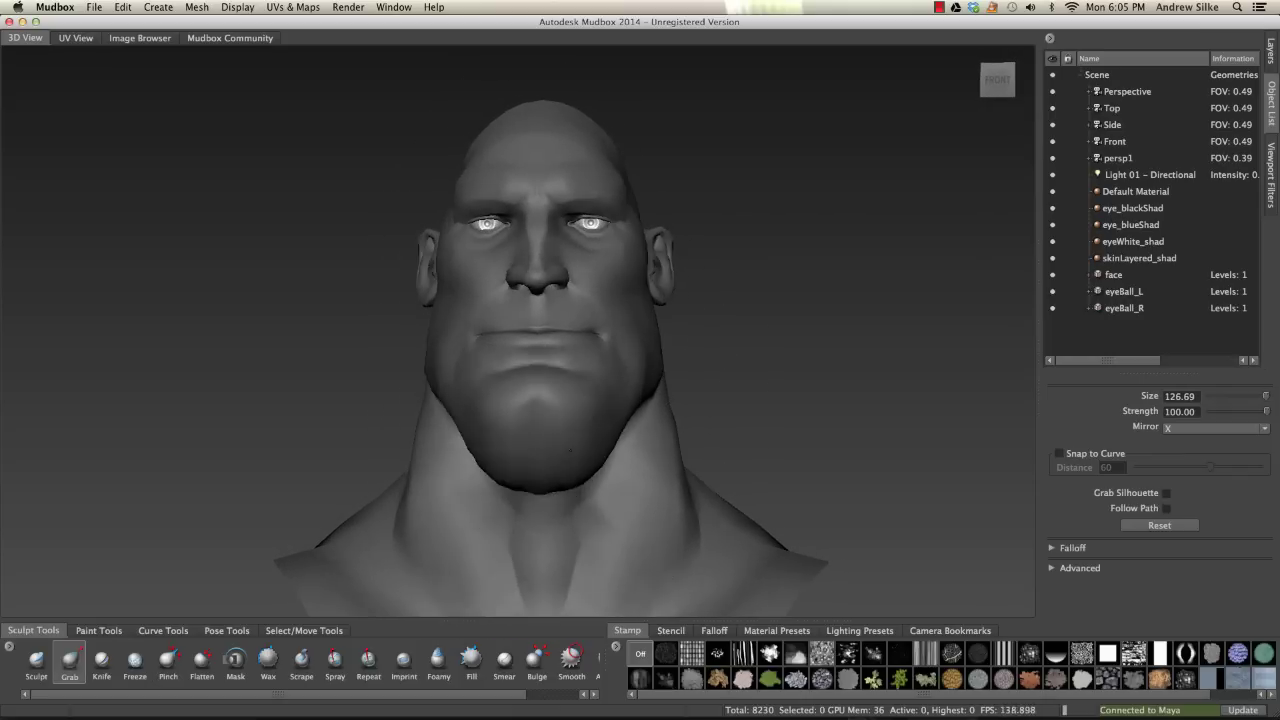
# Freeze the face, switch back to Grab, and inspect the profile and ear from several angles.
pyautogui.moveTo(300, 265)
pyautogui.mouseDown()
pyautogui.moveTo(490, 275)
pyautogui.moveTo(470, 150)
pyautogui.mouseUp()
pyautogui.press('g')
pyautogui.moveTo(545, 340)
pyautogui.keyDown('alt'); pyautogui.mouseDown()
pyautogui.moveTo(470, 345)
pyautogui.moveTo(645, 420)
pyautogui.moveTo(610, 400)
pyautogui.moveTo(570, 402)
pyautogui.mouseUp(); pyautogui.keyUp('alt')
pyautogui.keyDown('alt'); pyautogui.moveTo(570, 402); pyautogui.dragTo(680, 440, button='right'); pyautogui.keyUp('alt')
pyautogui.keyDown('alt'); pyautogui.moveTo(680, 440); pyautogui.dragTo(555, 400); pyautogui.keyUp('alt')
pyautogui.moveTo(555, 400)
pyautogui.keyDown('alt'); pyautogui.mouseDown(button='right')
pyautogui.moveTo(600, 410)
pyautogui.moveTo(570, 400)
pyautogui.mouseUp(button='right'); pyautogui.keyUp('alt')
pyautogui.keyDown('alt'); pyautogui.moveTo(570, 400); pyautogui.dragTo(500, 400); pyautogui.keyUp('alt')
pyautogui.keyDown('alt'); pyautogui.moveTo(500, 400); pyautogui.dragTo(470, 400, button='right'); pyautogui.keyUp('alt')
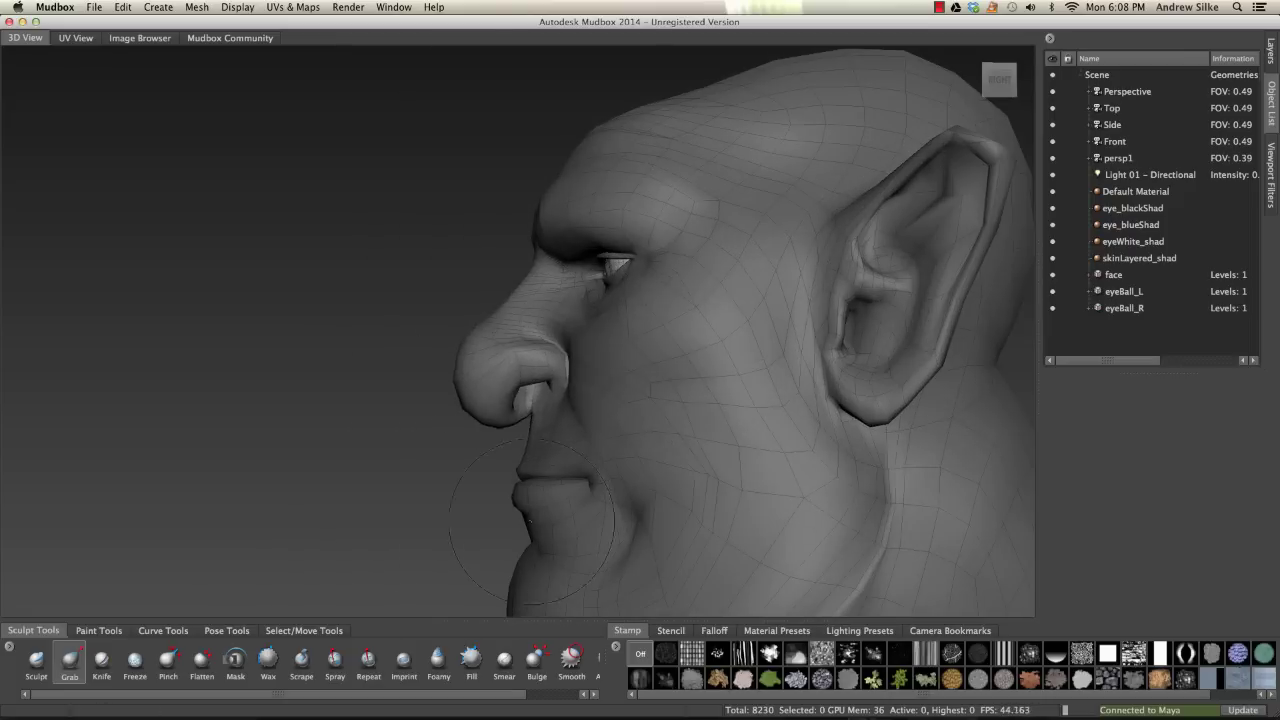
pyautogui.keyDown('alt'); pyautogui.moveTo(532, 522); pyautogui.dragTo(600, 520); pyautogui.keyUp('alt')
# Freeze the upper lip and around the eyes, and enlarge the Grab brush to about 97.
pyautogui.click(135, 660)
pyautogui.moveTo(440, 265)
pyautogui.mouseDown()
pyautogui.moveTo(580, 265)
pyautogui.moveTo(500, 390)
pyautogui.moveTo(585, 440)
pyautogui.mouseUp()
pyautogui.click(69, 660)
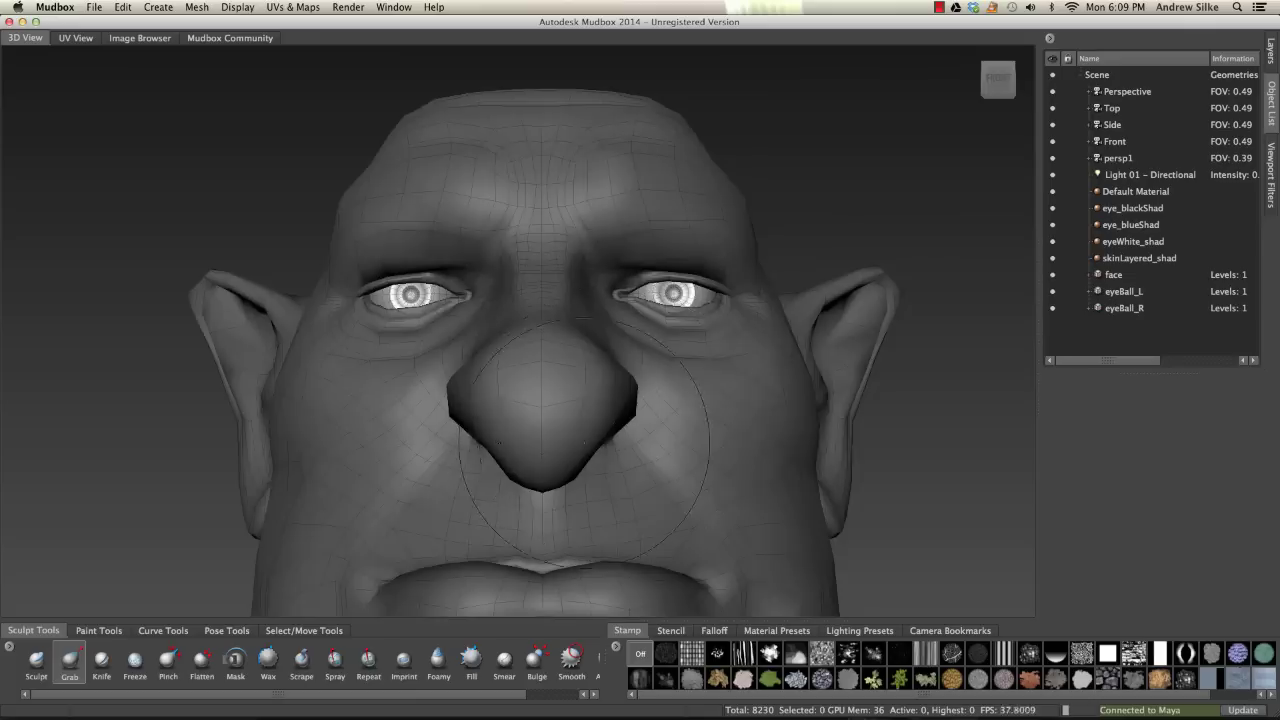
pyautogui.keyDown('alt'); pyautogui.moveTo(585, 440); pyautogui.dragTo(585, 400, button='right'); pyautogui.keyUp('alt')
pyautogui.click(135, 660)
pyautogui.moveTo(400, 385); pyautogui.dragTo(470, 390)
pyautogui.click(69, 660)
pyautogui.moveTo(520, 400)
pyautogui.keyDown('alt'); pyautogui.mouseDown(button='right')
pyautogui.moveTo(460, 415)
pyautogui.moveTo(460, 380)
pyautogui.mouseUp(button='right'); pyautogui.keyUp('alt')
pyautogui.keyDown('alt'); pyautogui.moveTo(460, 380); pyautogui.dragTo(573, 287); pyautogui.keyUp('alt')
pyautogui.keyDown('alt'); pyautogui.moveTo(509, 376); pyautogui.dragTo(640, 390); pyautogui.keyUp('alt')
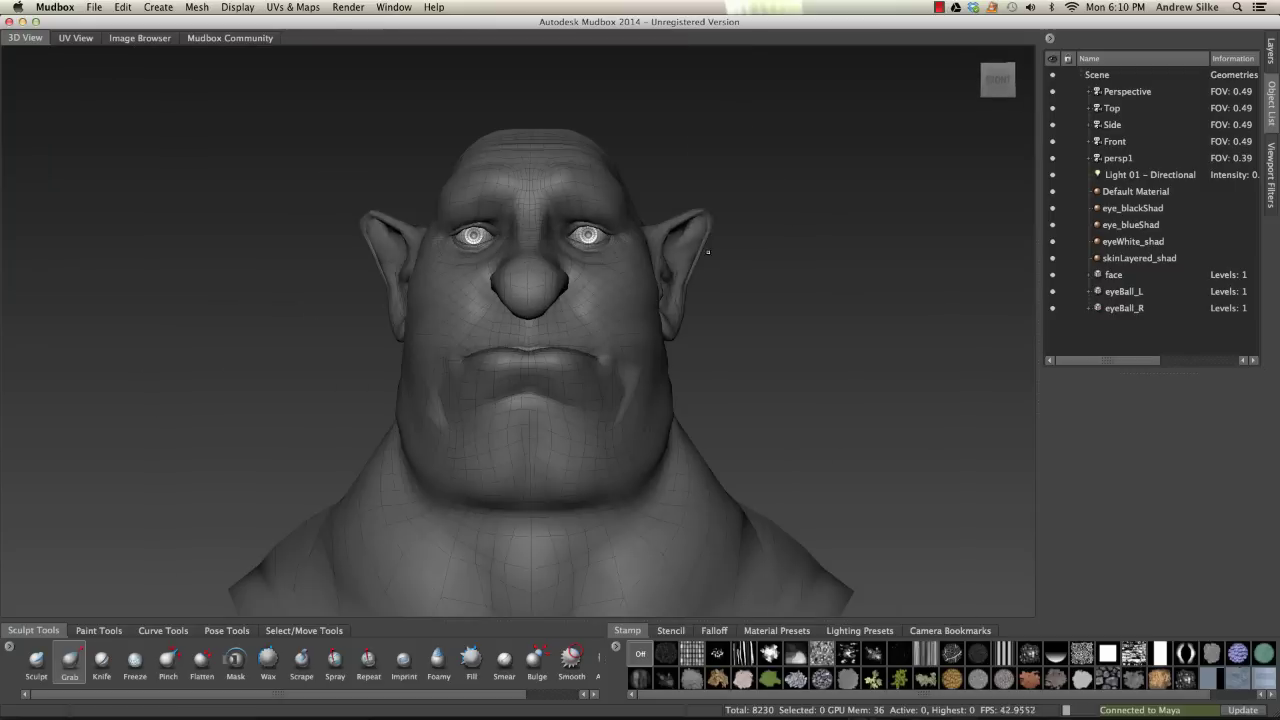
# Unfreeze All on the ogre head, then orbit the camera round to a right-side profile.
pyautogui.moveTo(500, 400)
pyautogui.keyDown('alt'); pyautogui.mouseDown()
pyautogui.moveTo(600, 400)
pyautogui.moveTo(500, 400)
pyautogui.mouseUp(); pyautogui.keyUp('alt')
pyautogui.keyDown('alt'); pyautogui.moveTo(500, 400); pyautogui.dragTo(500, 360, button='right'); pyautogui.keyUp('alt')
pyautogui.moveTo(600, 460)
pyautogui.keyDown('alt'); pyautogui.mouseDown()
pyautogui.moveTo(450, 460)
pyautogui.moveTo(640, 460)
pyautogui.moveTo(505, 460)
pyautogui.moveTo(625, 368)
pyautogui.moveTo(754, 308)
pyautogui.moveTo(715, 328)
pyautogui.moveTo(581, 328)
pyautogui.moveTo(669, 339)
pyautogui.mouseUp(); pyautogui.keyUp('alt')
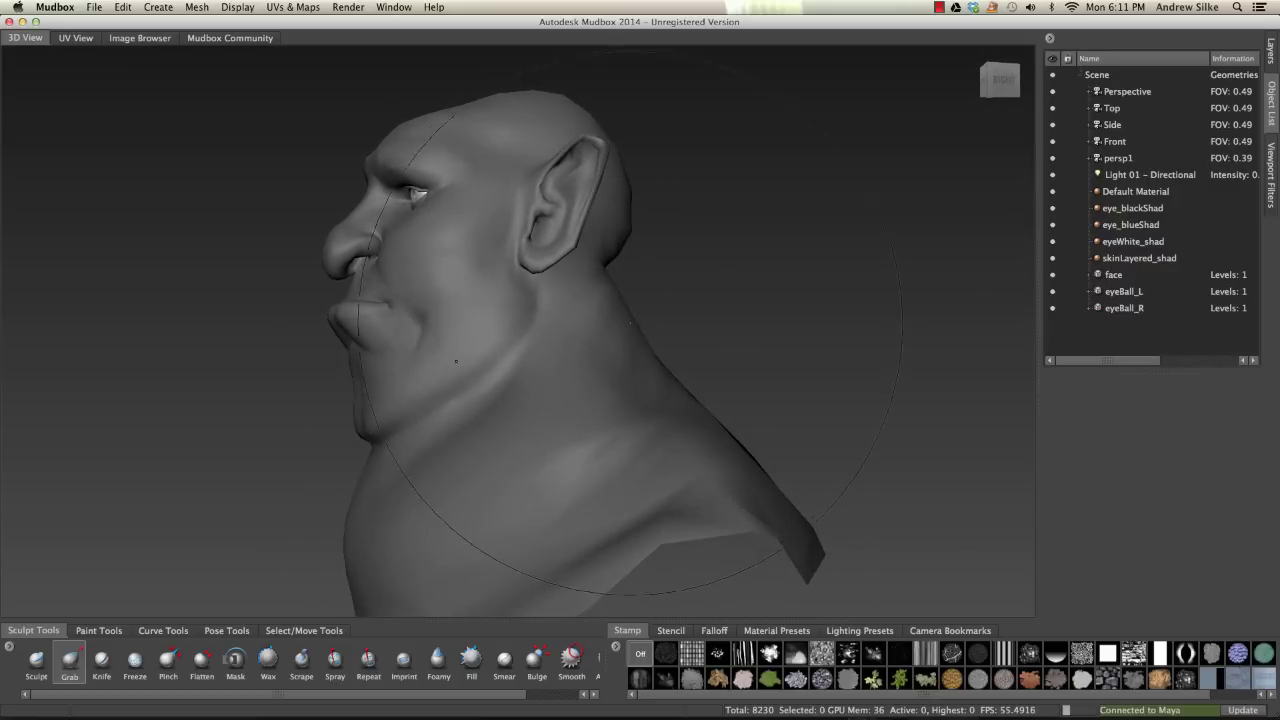
pyautogui.keyDown('alt'); pyautogui.moveTo(714, 418); pyautogui.dragTo(764, 362); pyautogui.keyUp('alt')
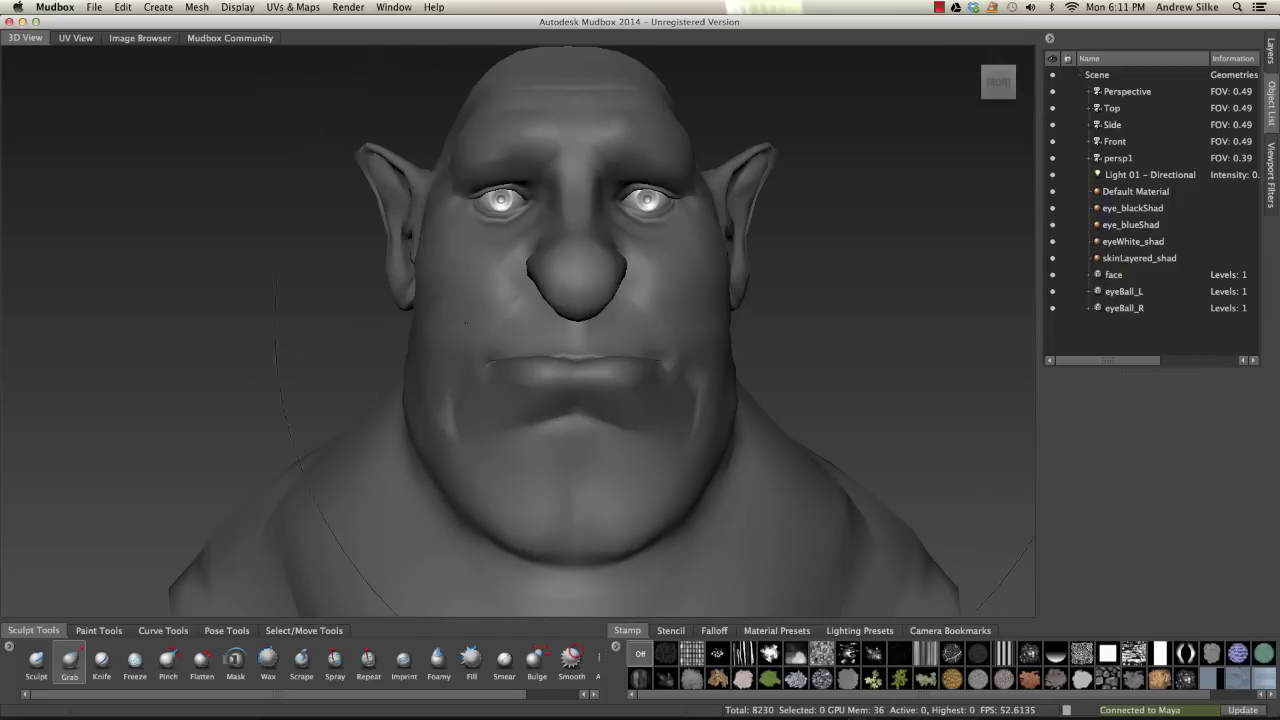
pyautogui.keyDown('alt'); pyautogui.moveTo(805, 317); pyautogui.dragTo(812, 308); pyautogui.keyUp('alt')
pyautogui.scroll(3, 815, 304)
pyautogui.scroll(-5, 819, 297)
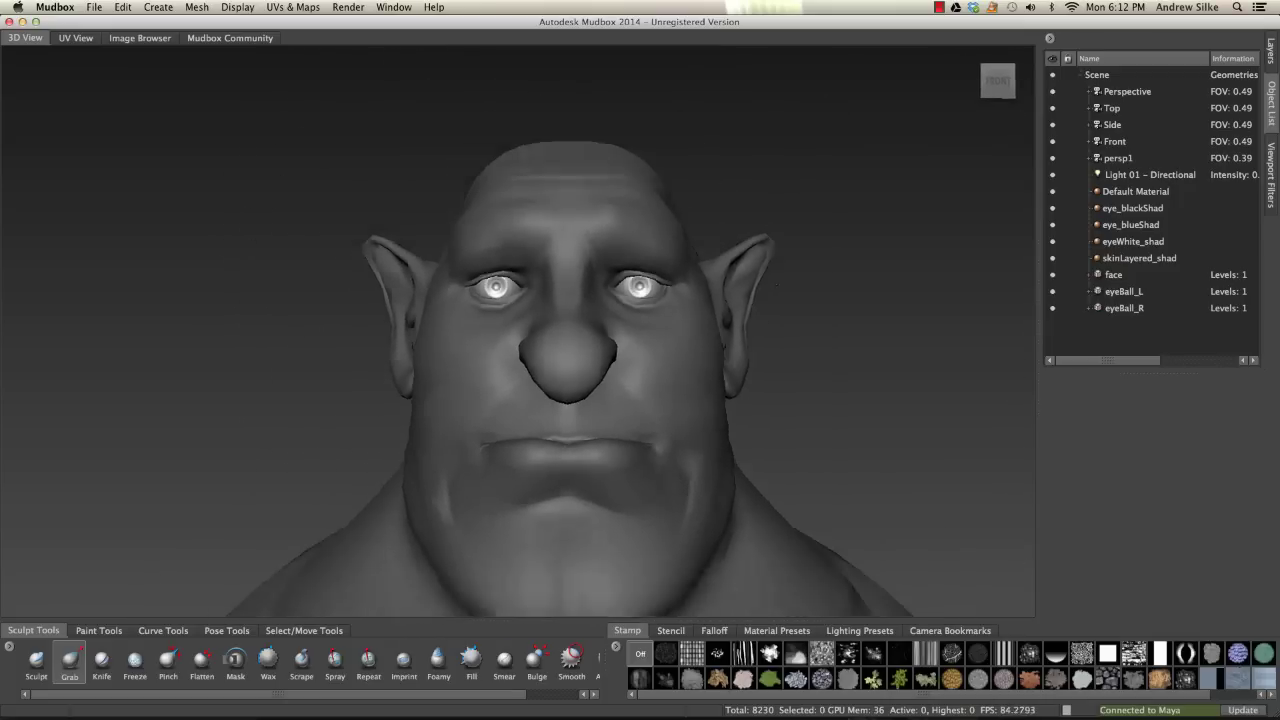